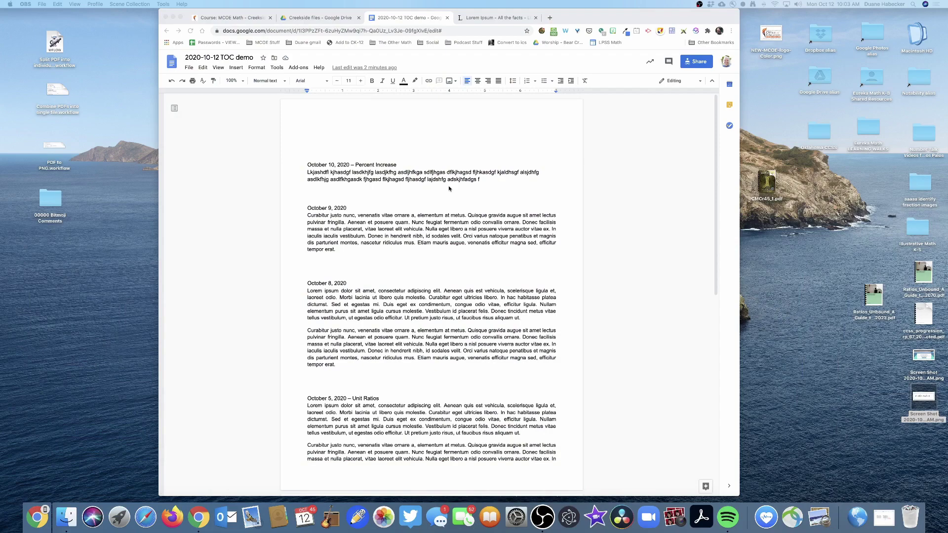
- Add the heading 'October 12, 2020 – TITLE OF TODAY'S NOTES' above the October 10 entry
scroll(353, 299, down, 15)
scroll(354, 299, up, 15)
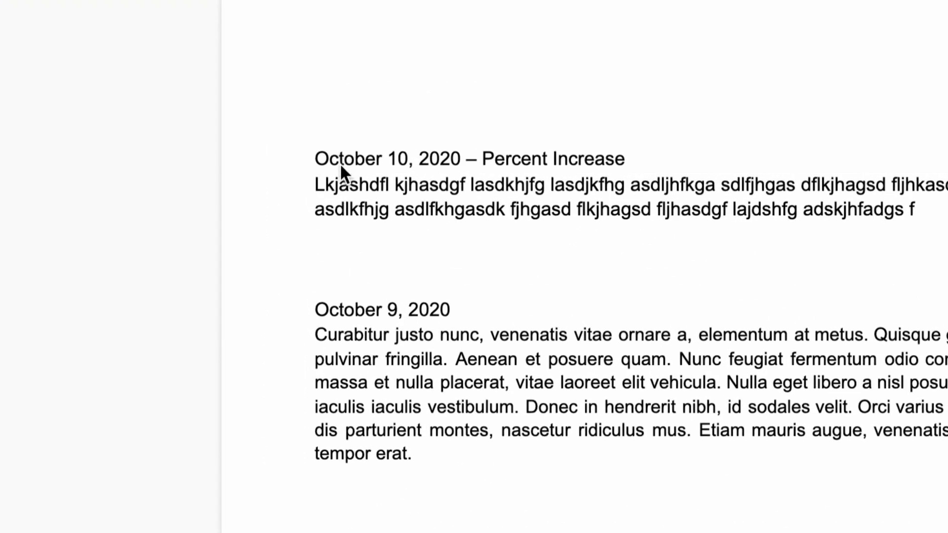
scroll(314, 169, down, 3)
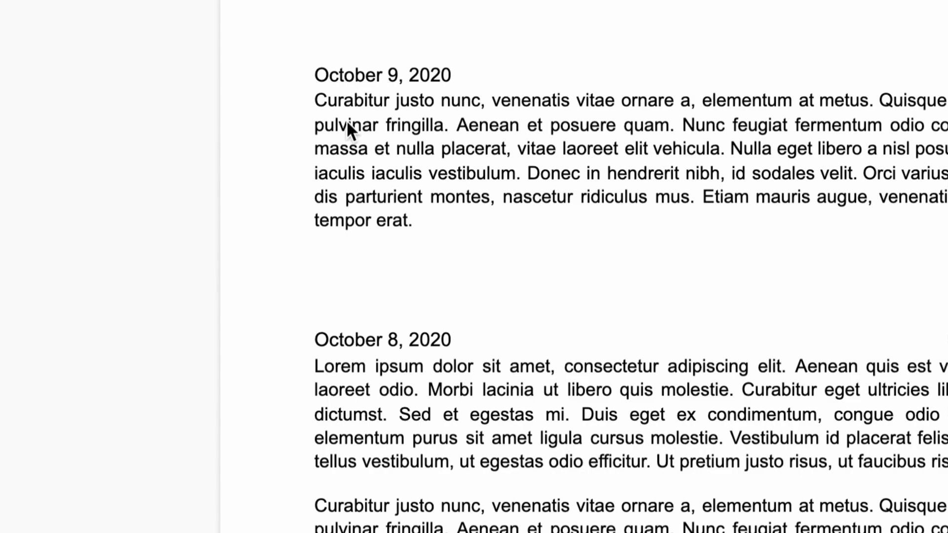
scroll(356, 161, down, 10)
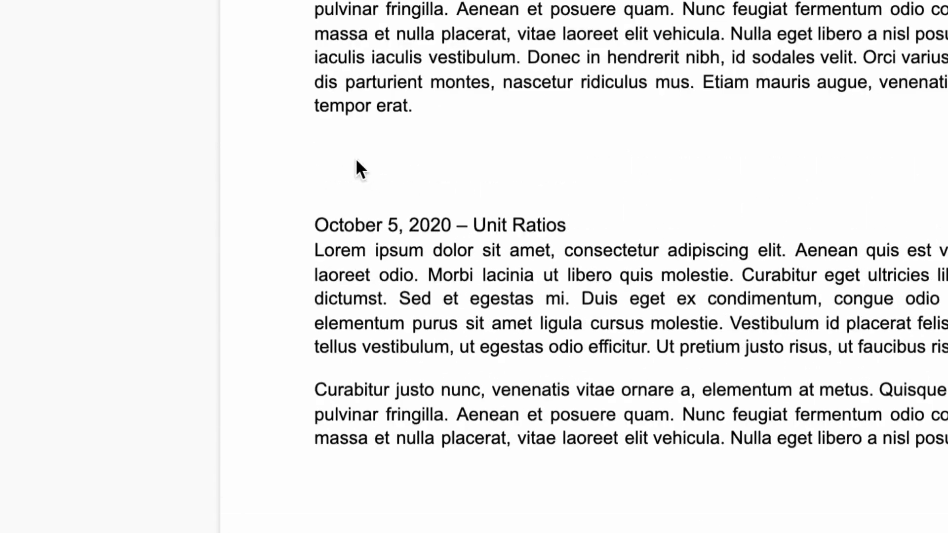
scroll(356, 160, down, 10)
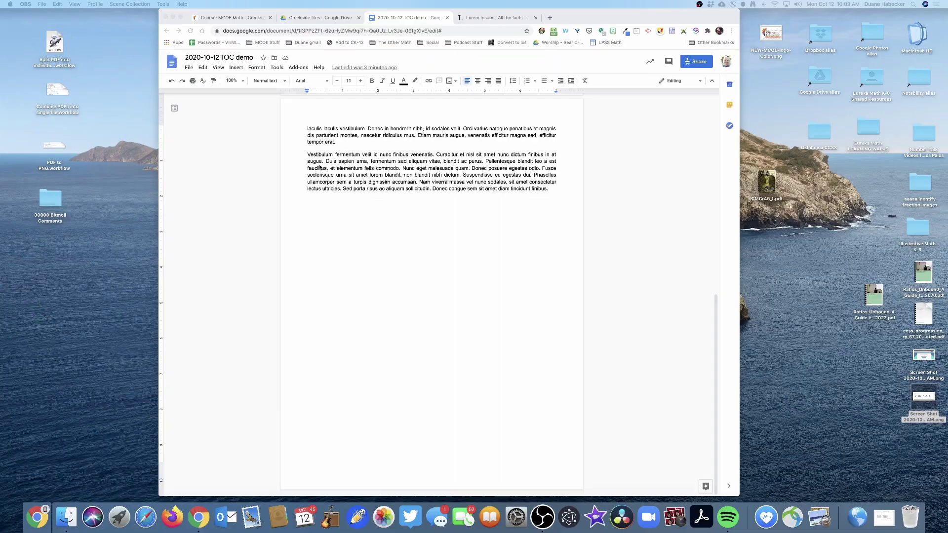
scroll(311, 181, up, 15)
click(319, 159)
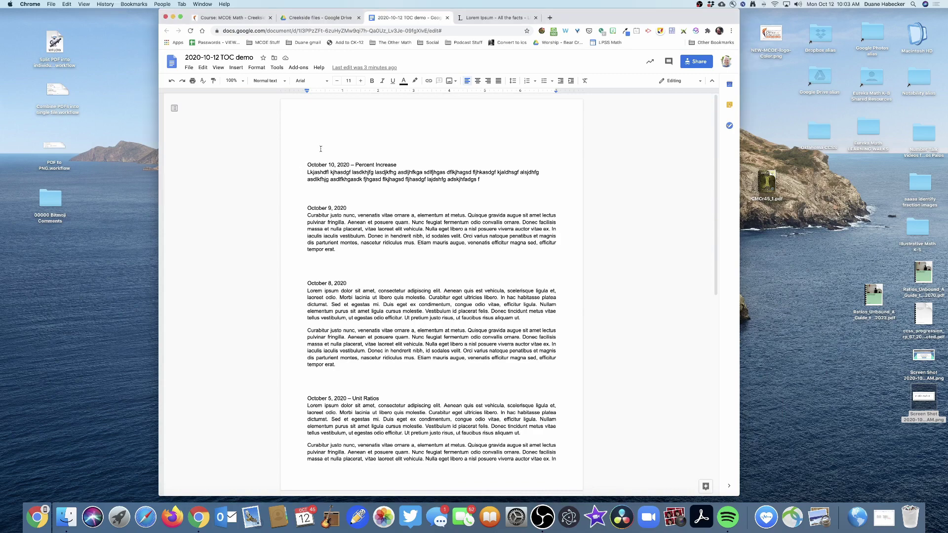
key(Return)
key(Return)
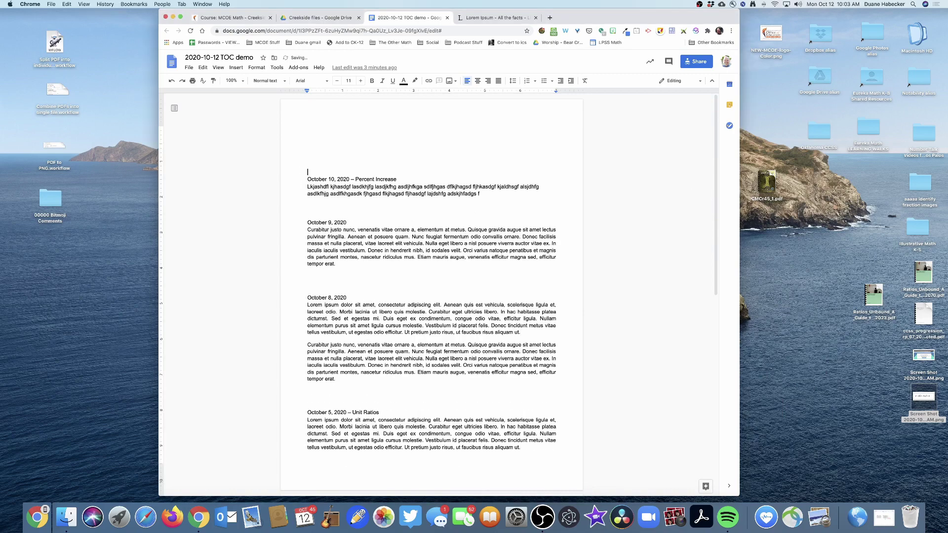
text(October 12, 2020 – TITLE OF TODAY'S NOTES)
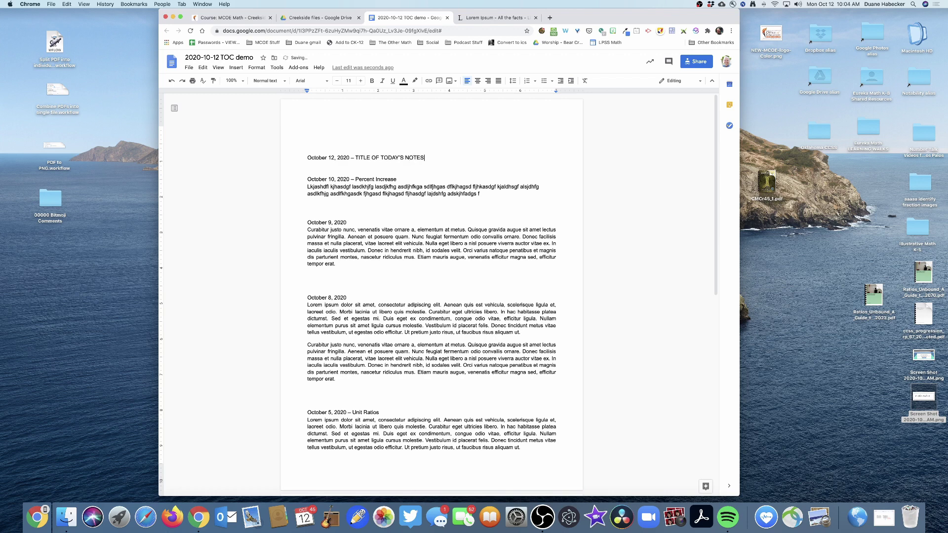
key(Return)
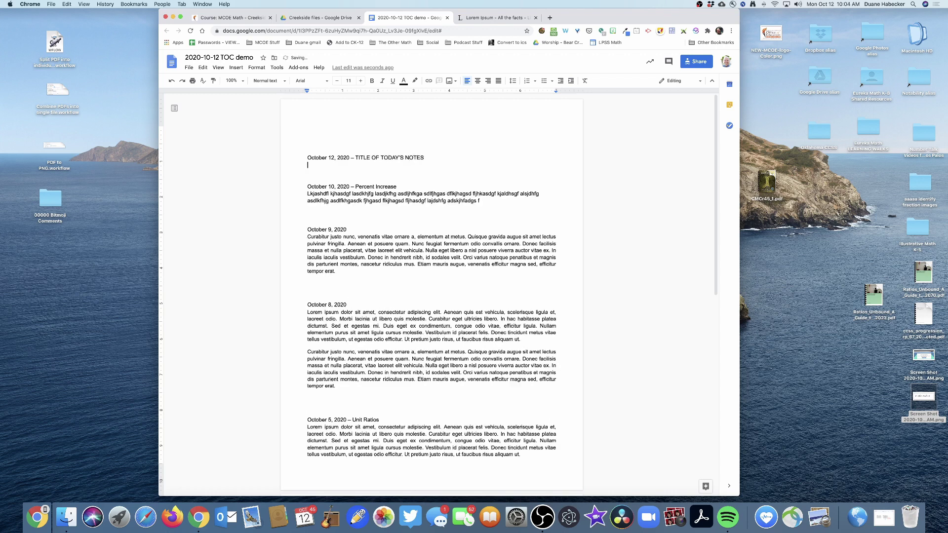
- Copy the October 9 placeholder paragraph and paste it under the new October 12 heading
triple_click(321, 256)
key(super+c)
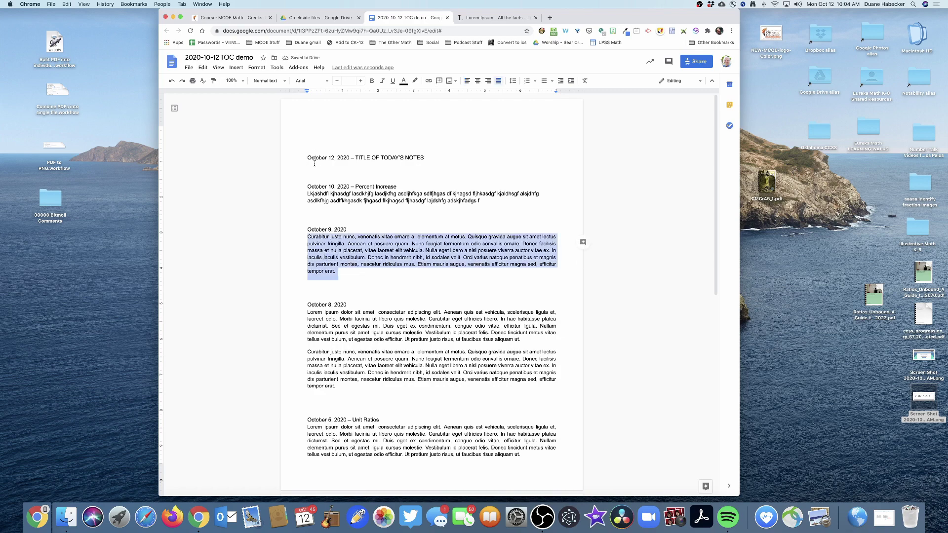
click(315, 166)
key(super+v)
key(super+v)
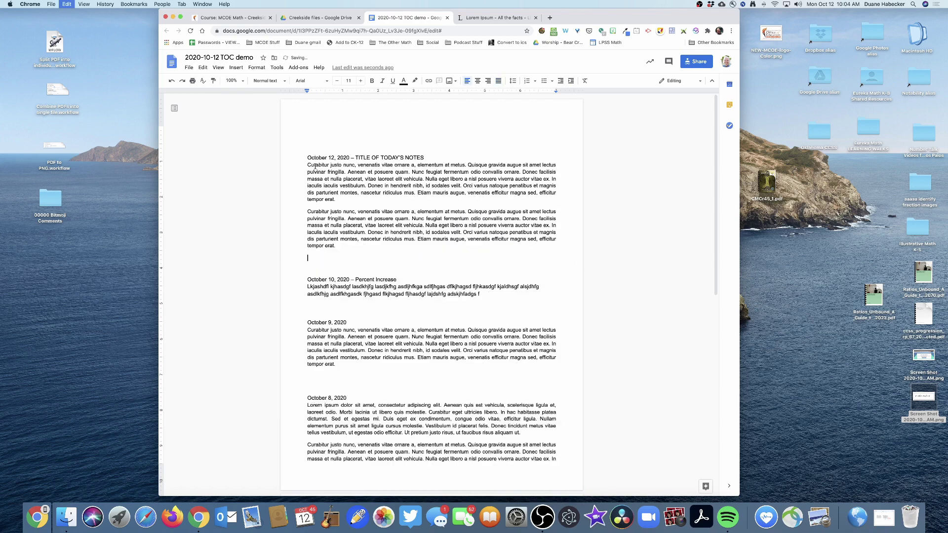
click(330, 172)
- Search the web for 'baseball' images and drop a pitcher photo into the October 12 notes
click(236, 68)
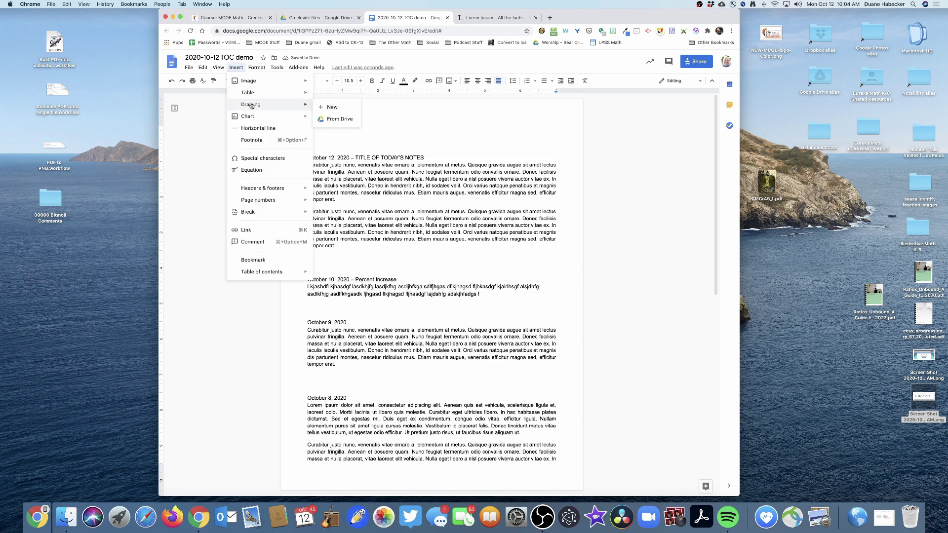
mouse_move(250, 83)
click(345, 95)
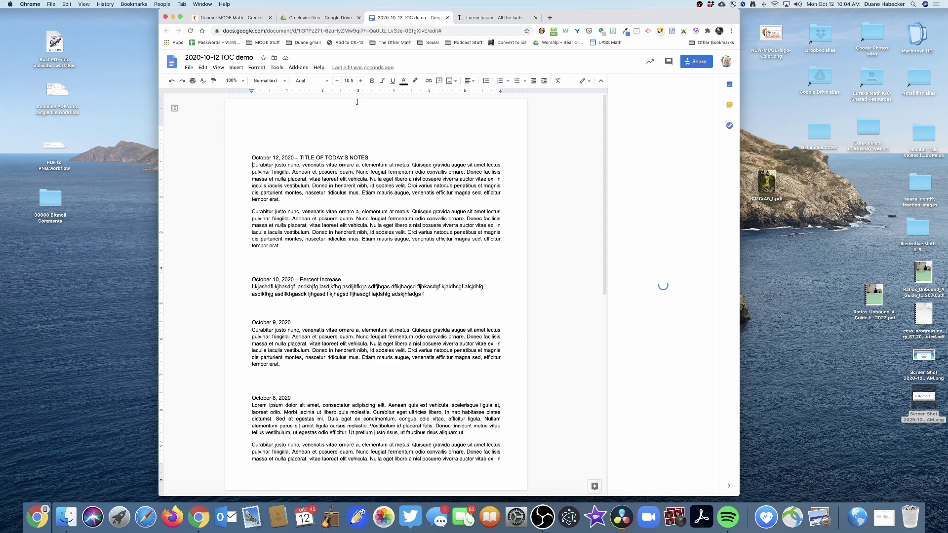
text(baseball)
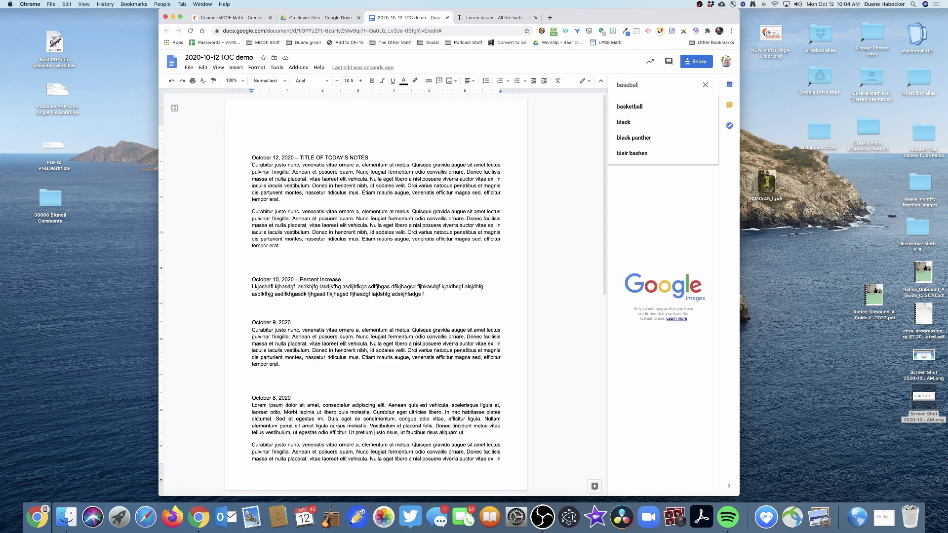
key(Return)
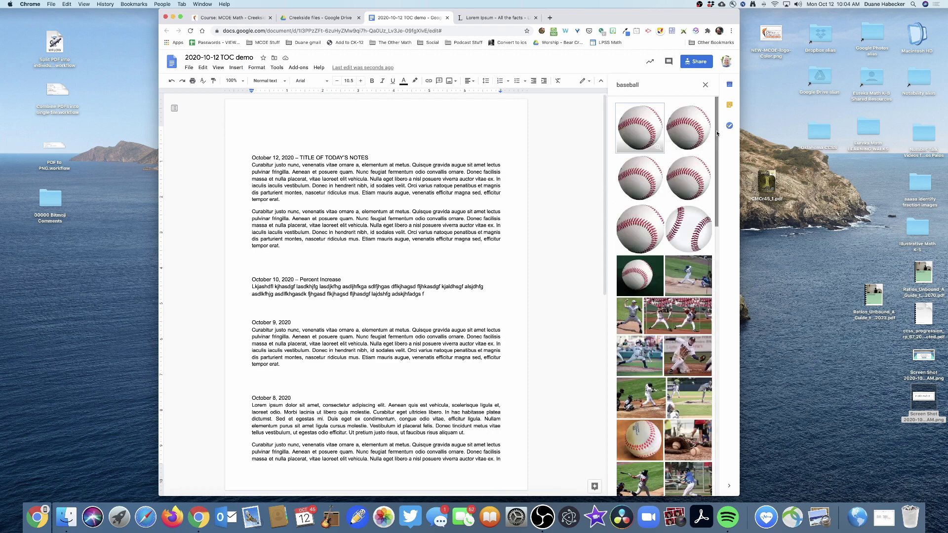
drag(629, 316, 234, 169)
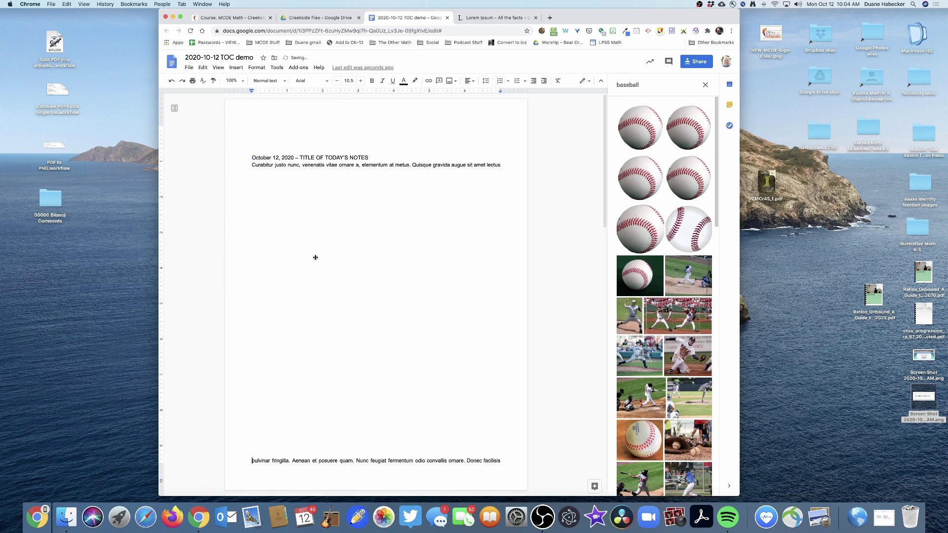
- Shrink the pitcher photo, set it to Wrap text, and move it to the paragraph's right side
click(350, 257)
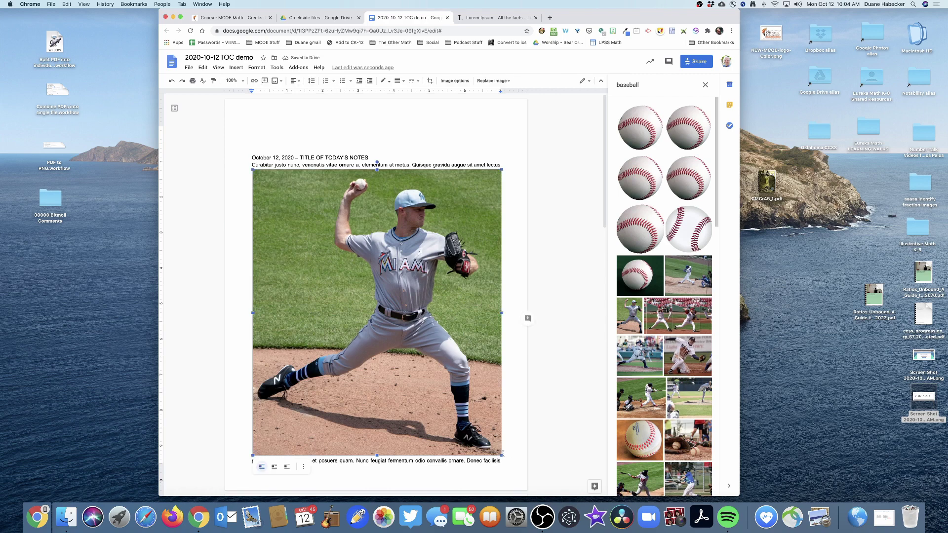
drag(502, 455, 263, 203)
click(274, 230)
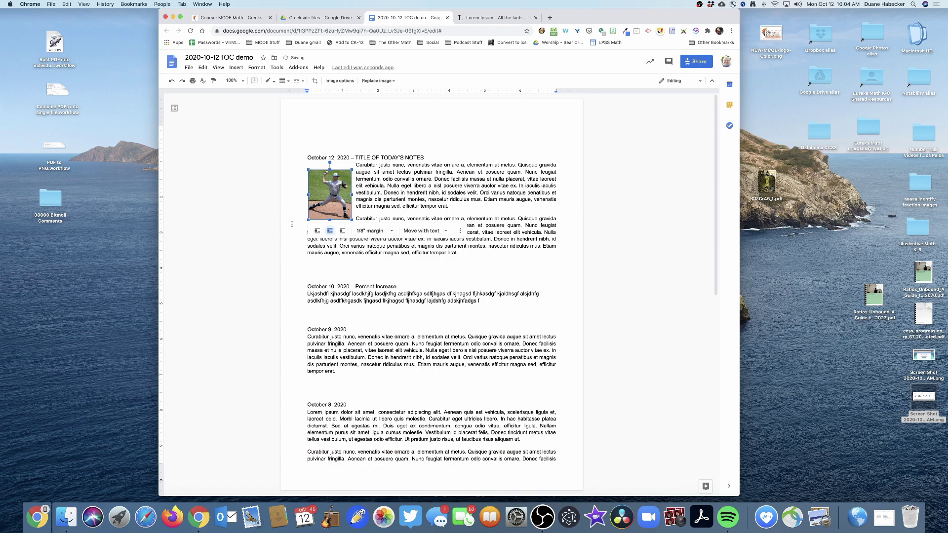
drag(333, 196, 531, 192)
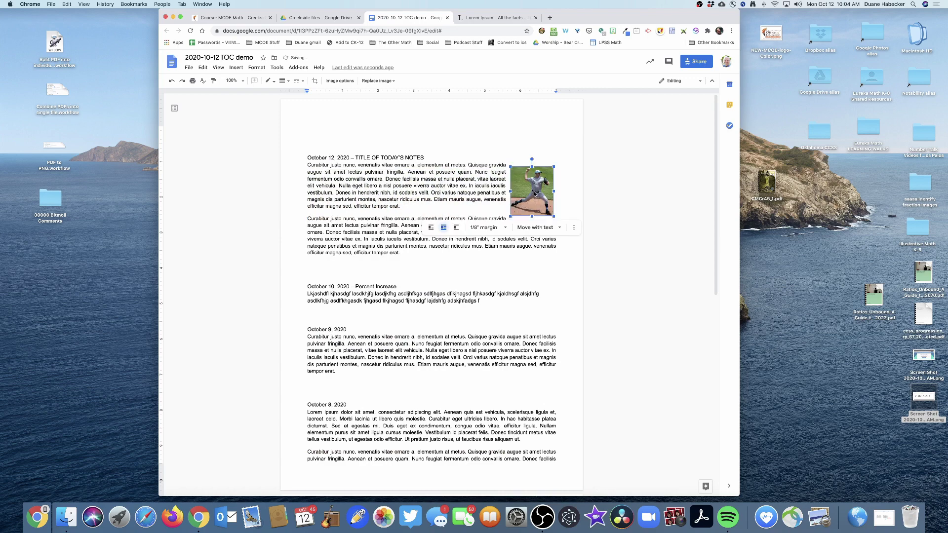
click(422, 207)
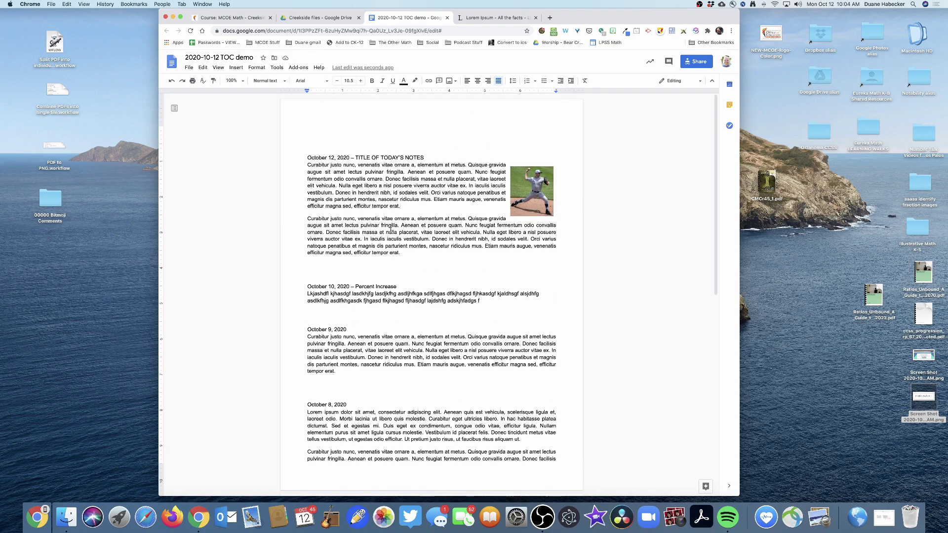
scroll(326, 181, down, 15)
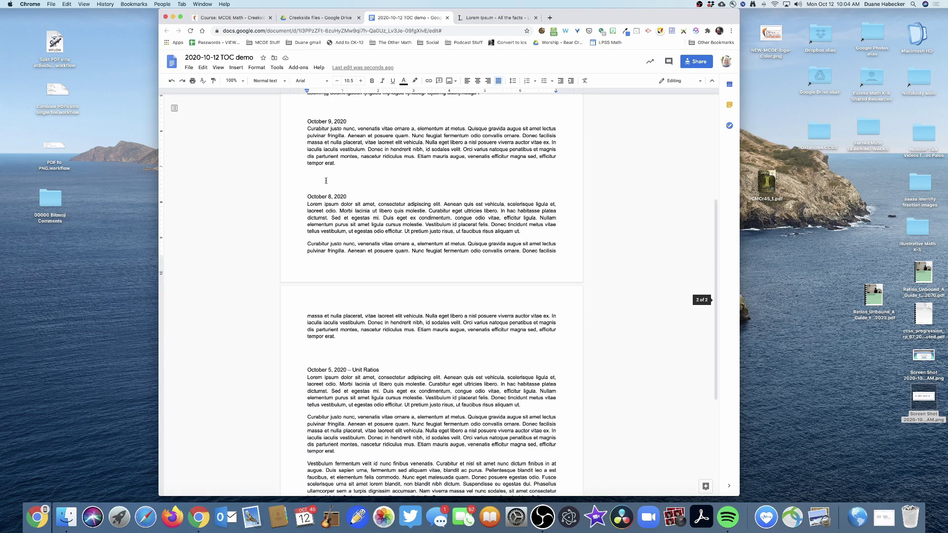
scroll(326, 181, up, 15)
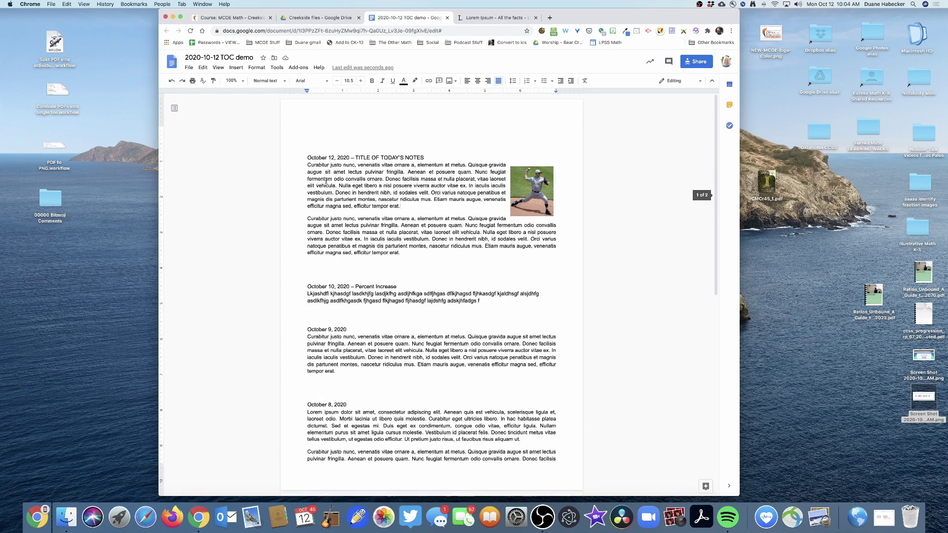
- Add the line 'October 13, 2020 – TITLE HERE' above the October 12 heading
click(309, 138)
key(Return)
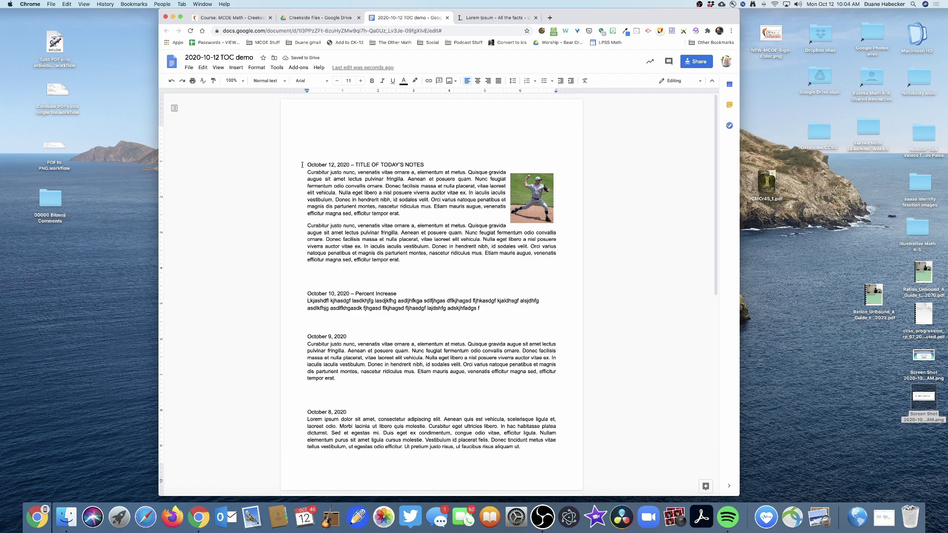
key(Return)
key(Return)
key(Return)
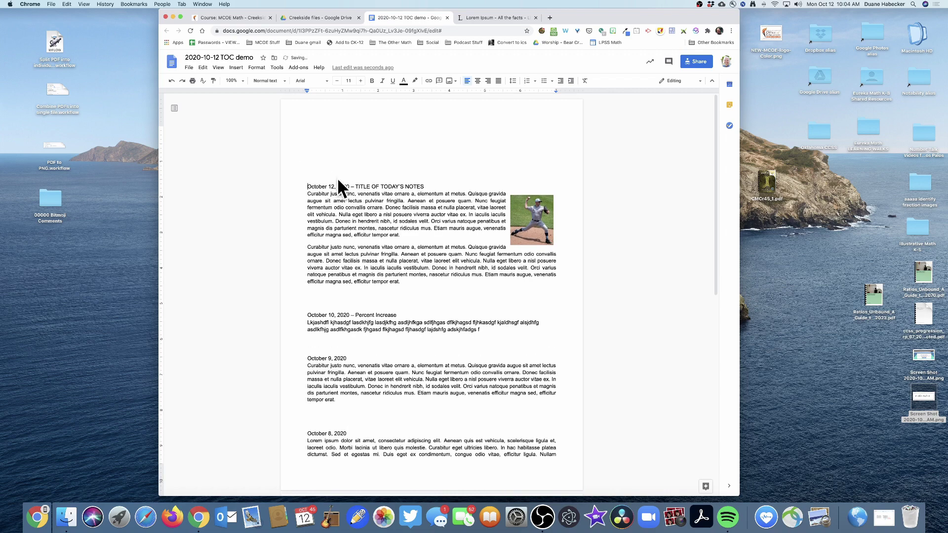
key(Up)
key(Up)
key(Return)
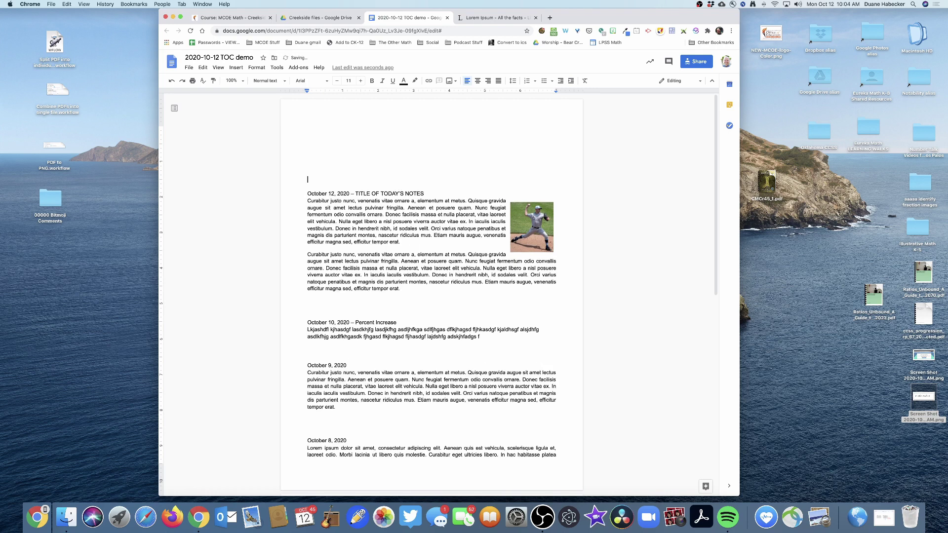
key(Return)
text(October 13, )
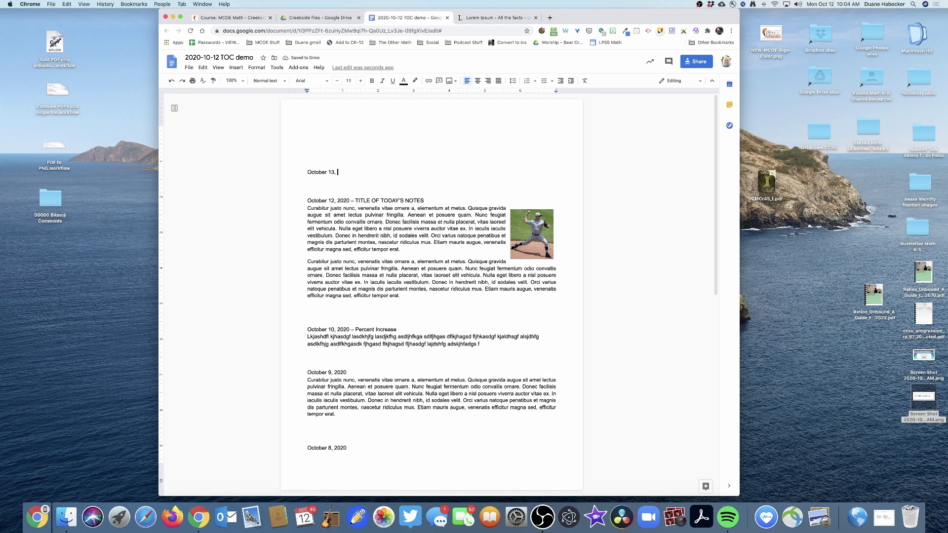
text(2020 – TITLE HERE)
- Type two lines of placeholder notes beneath the October 13 title
key(Return)
text(Dkjfh gkadjhgf adlkjh asdlkjfhg asdljhg saldhjfg asldjkh)
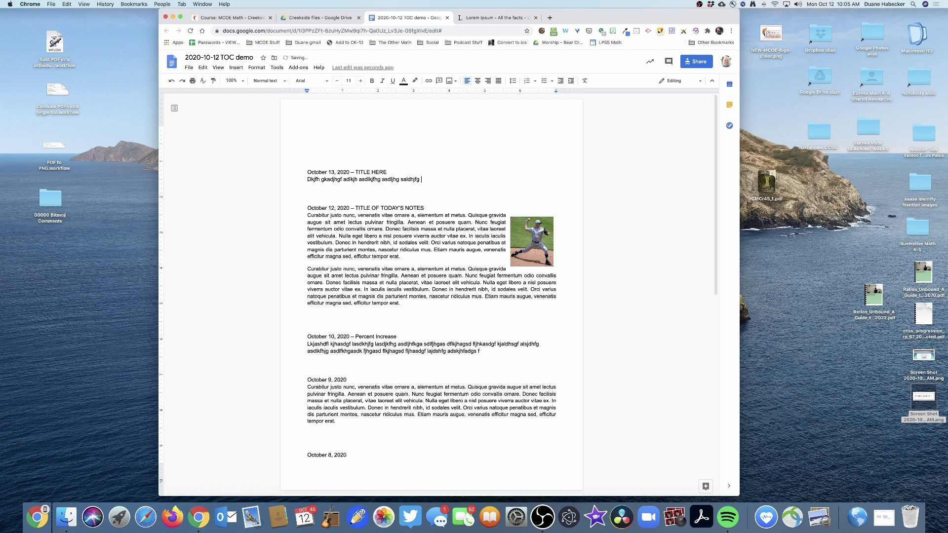
key(Return)
text(Sldkfhj gasdljhfg sadljfh gasdljhf gasdl)
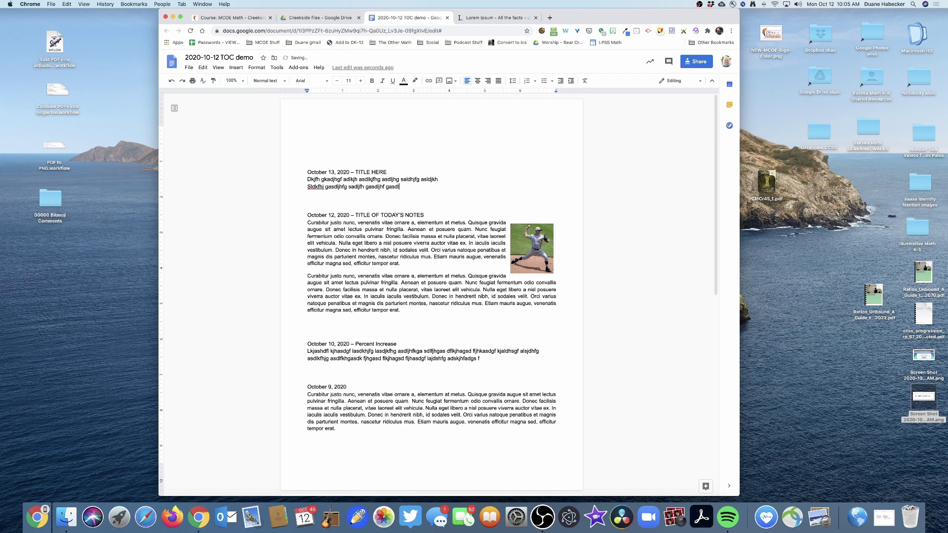
click(318, 159)
scroll(318, 157, down, 5)
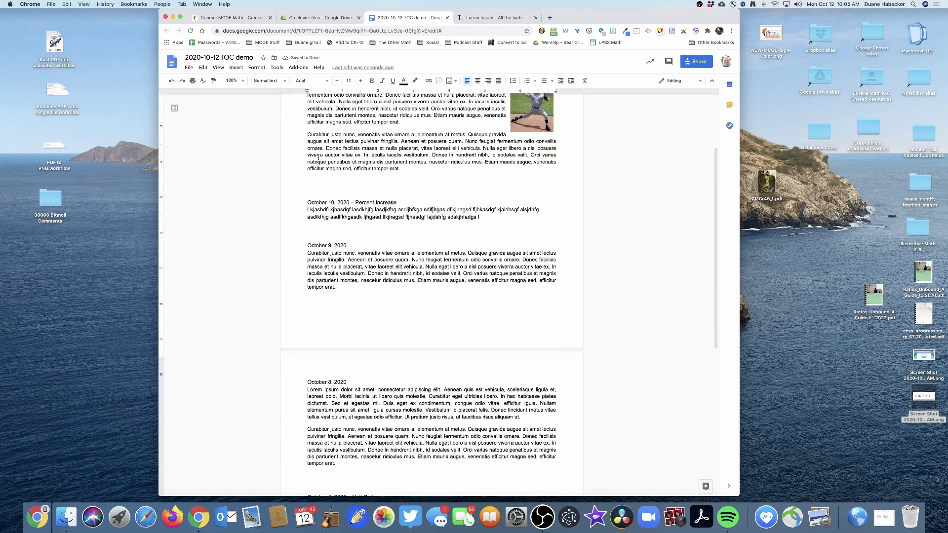
scroll(318, 157, up, 5)
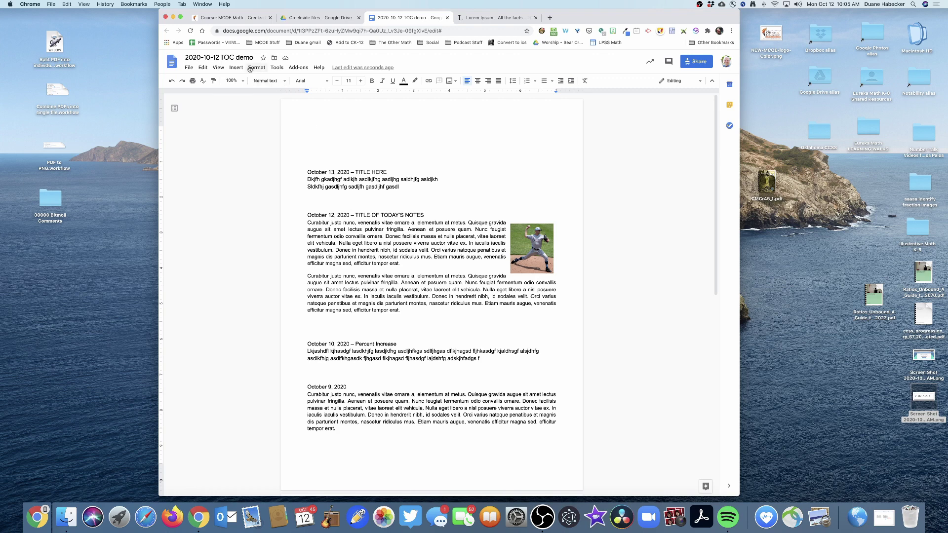
- Type 'Here are your NOTES!' on the empty first line of the document
click(232, 67)
click(343, 140)
text(Here are your NOTES!)
key(Return)
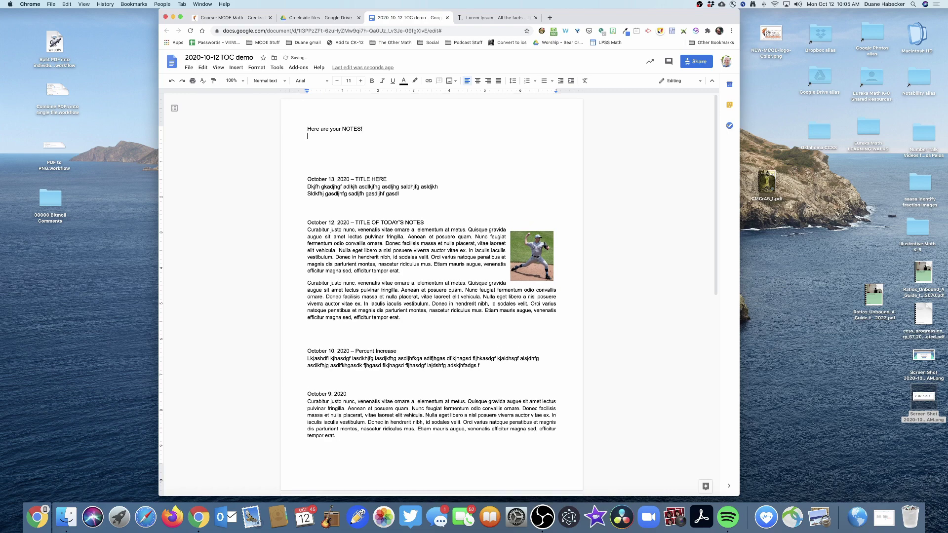
- Increase the title's font size to about 29 pt
triple_click(322, 129)
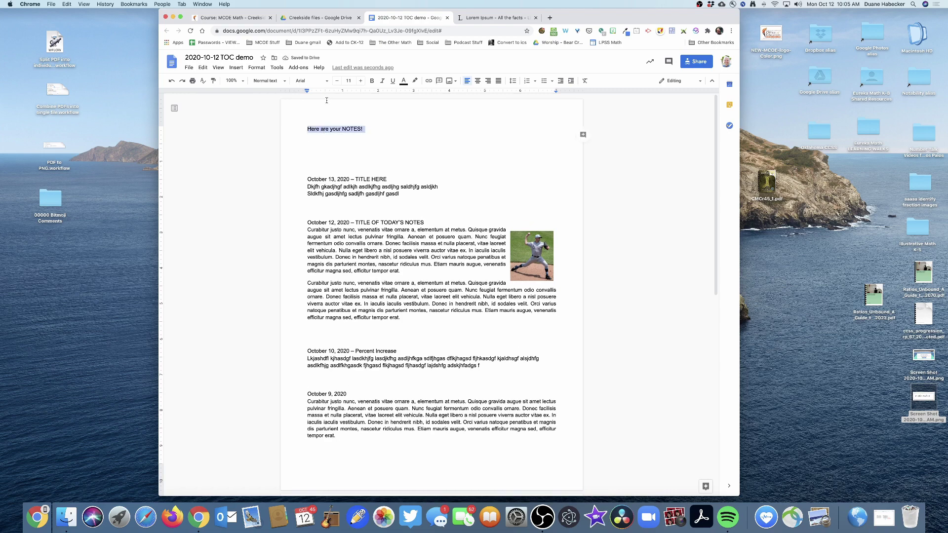
click(361, 81)
click(361, 81)
triple_click(361, 81)
triple_click(361, 81)
triple_click(361, 81)
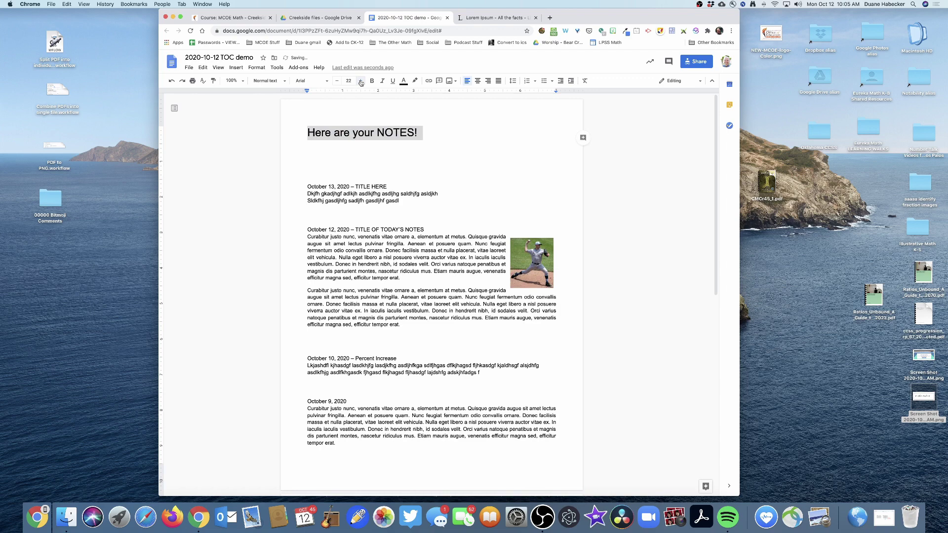
triple_click(361, 81)
click(361, 81)
click(361, 81)
click(361, 81)
click(361, 81)
- Insert a blue-link table of contents on the line below the 'Here are your NOTES!' title
click(318, 151)
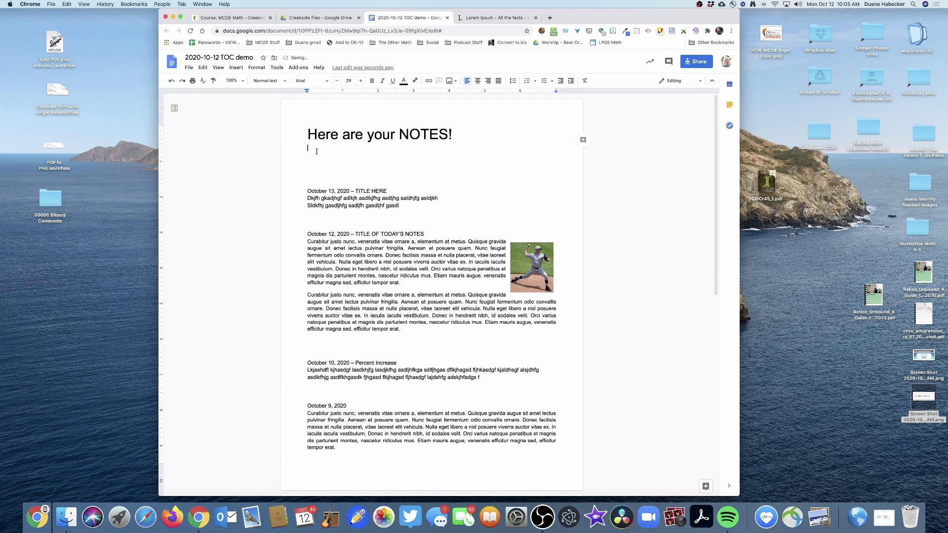
click(236, 68)
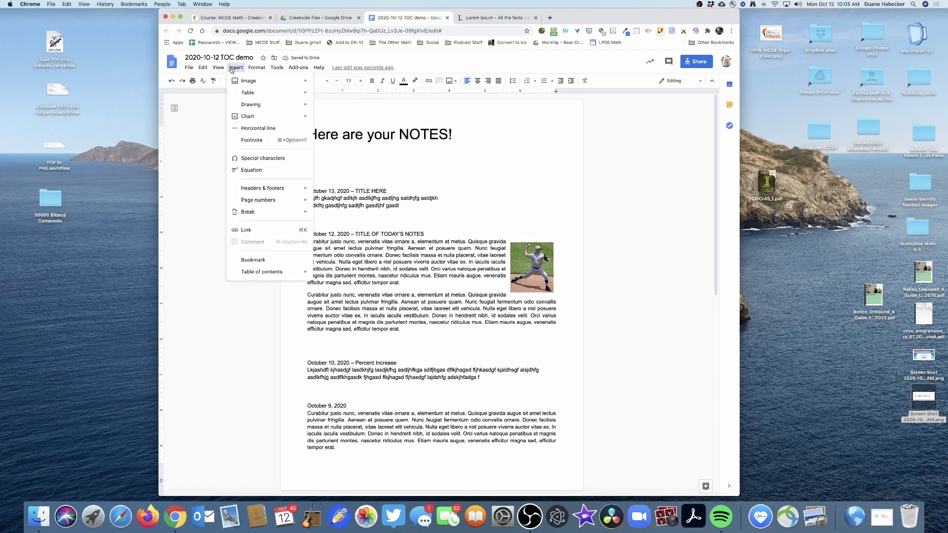
mouse_move(262, 271)
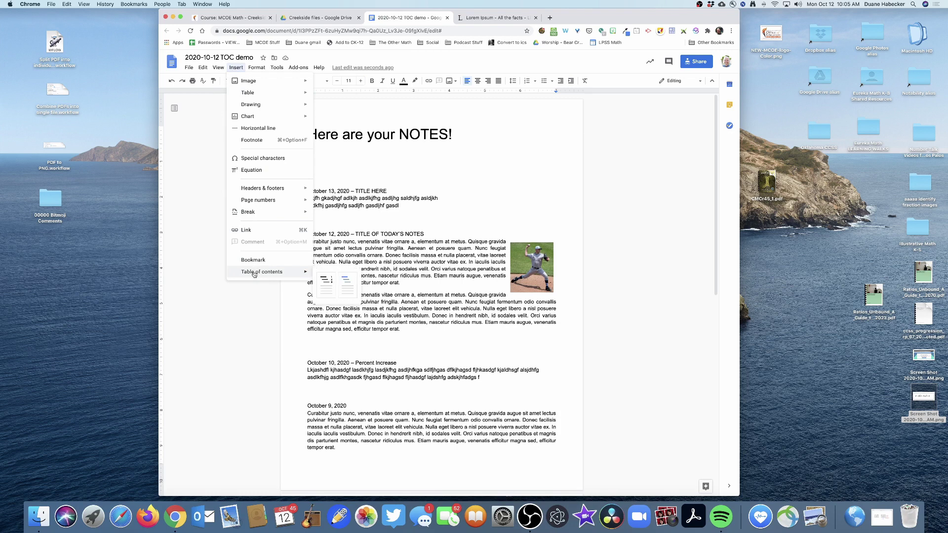
click(348, 284)
click(330, 171)
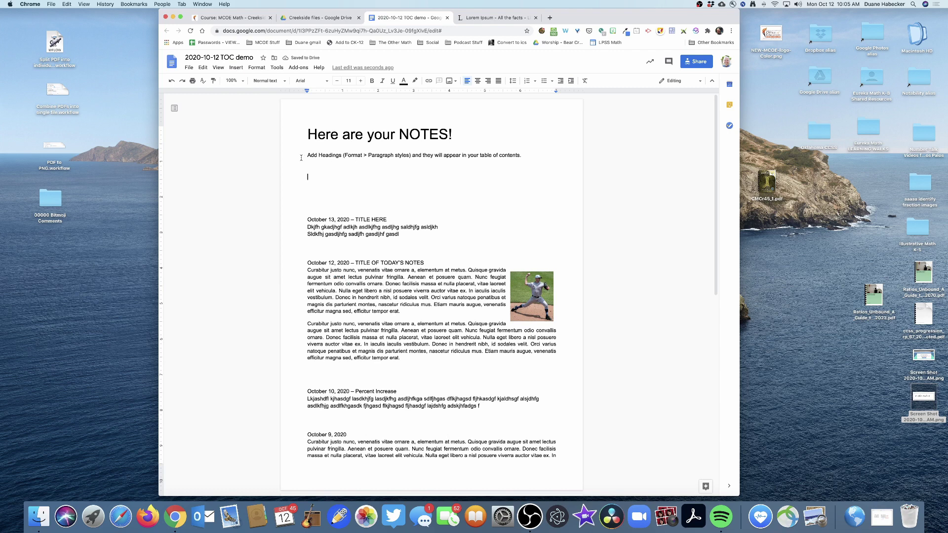
- Type test x's on the lines around the empty table of contents and select that block
click(326, 155)
click(312, 148)
text(x)
click(311, 162)
text(x)
click(317, 170)
text(x)
click(314, 167)
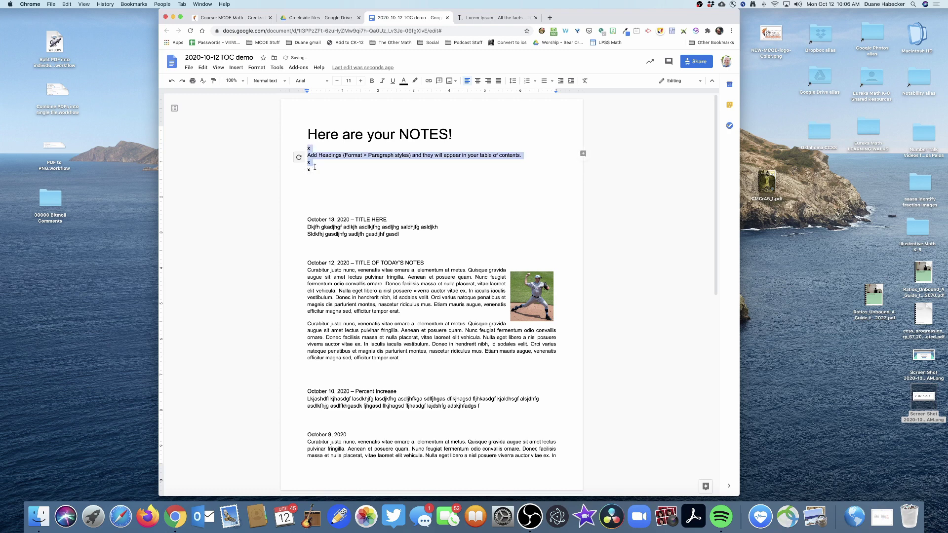
click(316, 170)
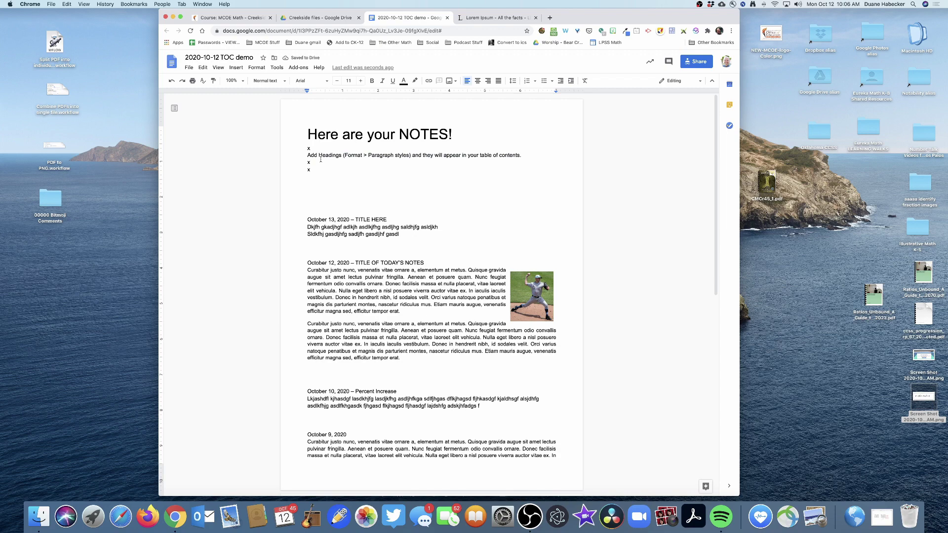
click(320, 156)
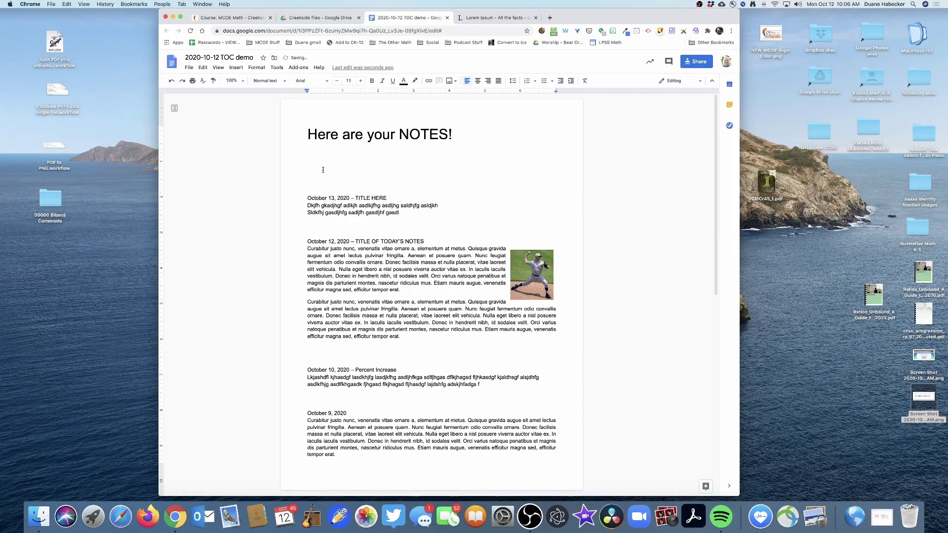
- Style the October 13 and October 12 date lines as Heading 2
triple_click(322, 198)
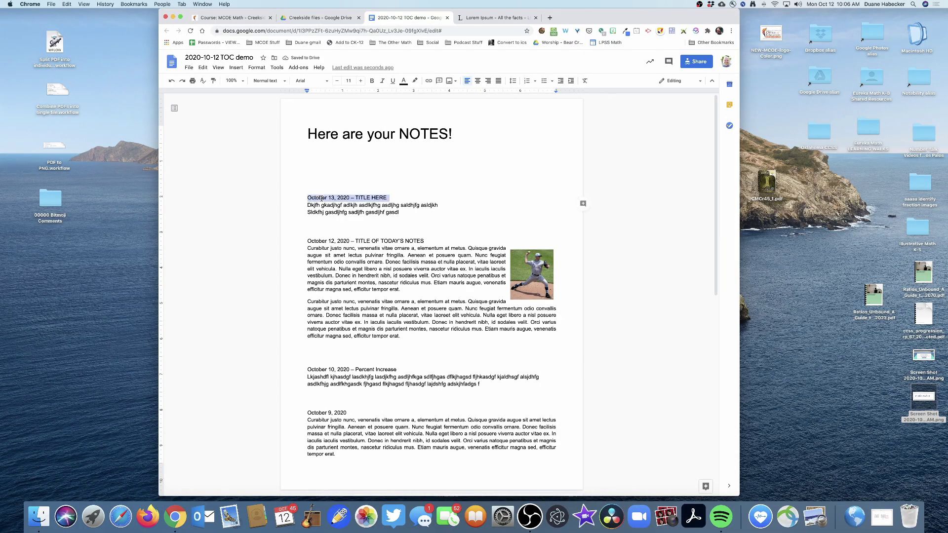
click(318, 242)
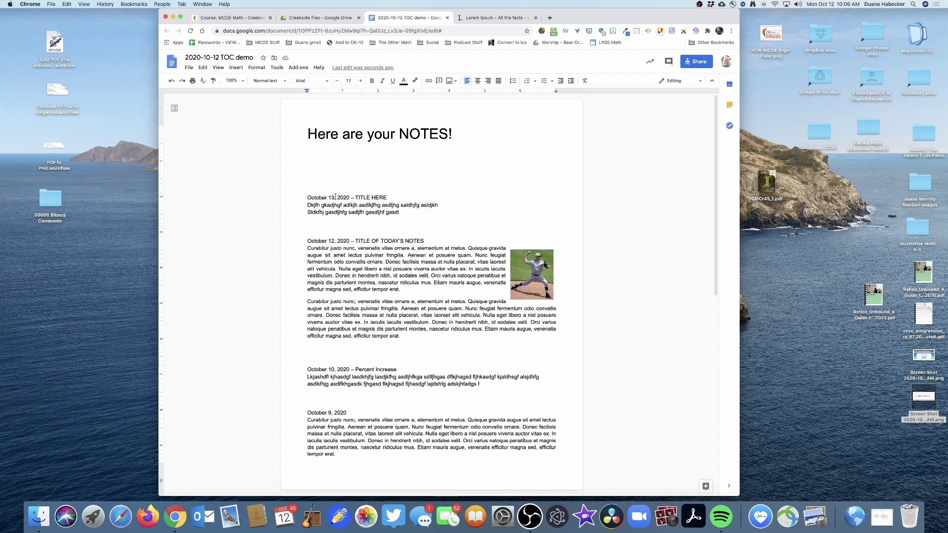
triple_click(336, 197)
click(336, 197)
triple_click(336, 197)
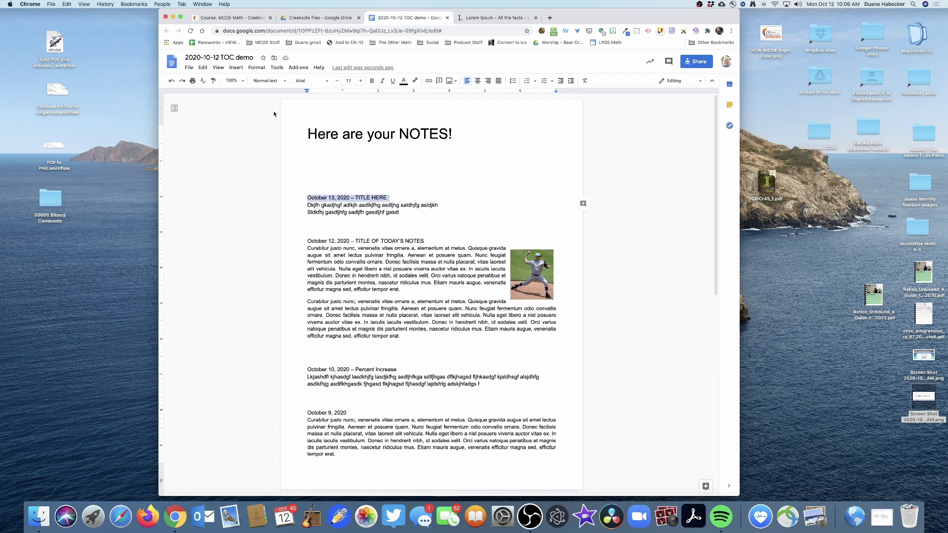
click(276, 81)
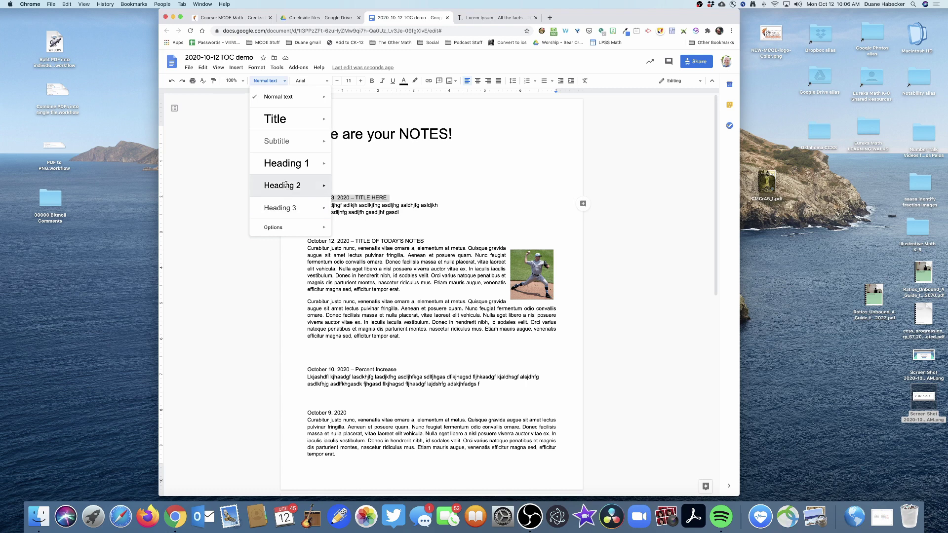
click(286, 186)
click(335, 256)
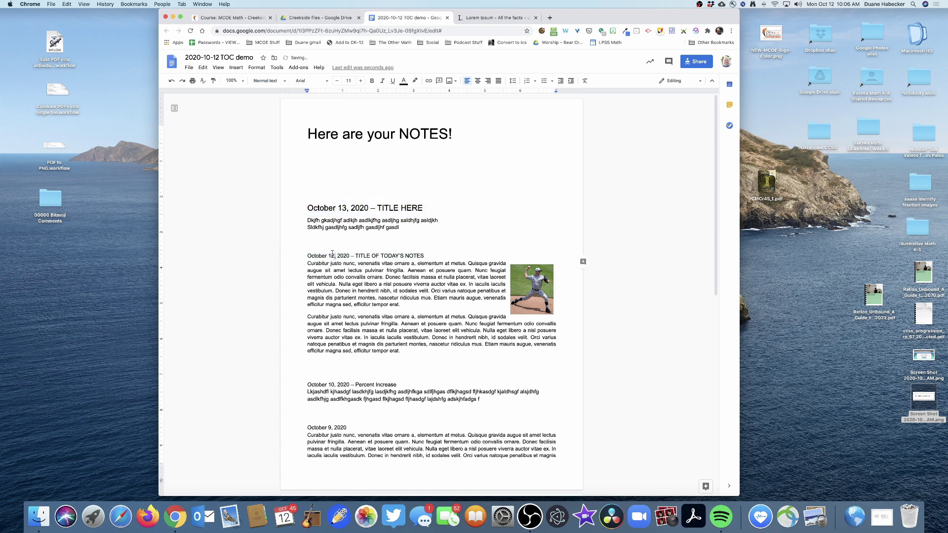
triple_click(332, 254)
click(268, 80)
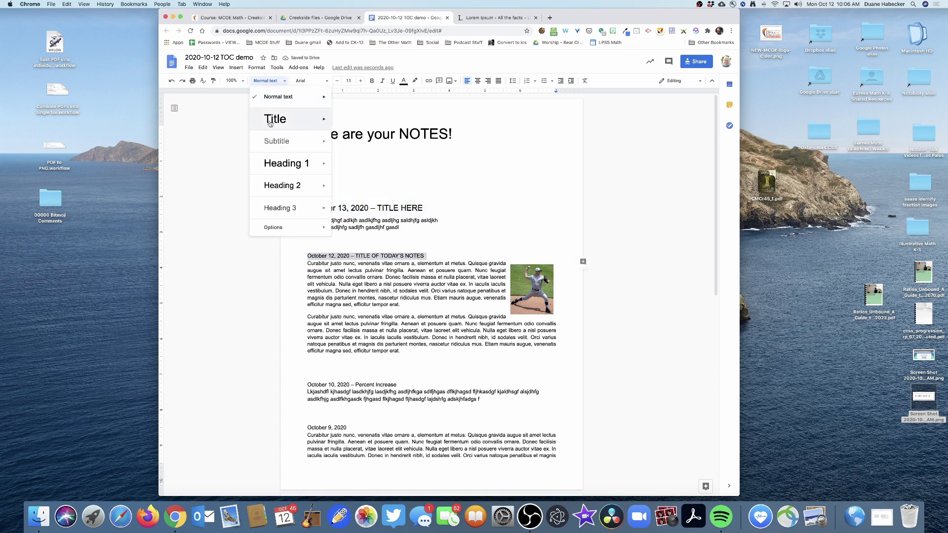
click(275, 184)
scroll(282, 191, down, 4)
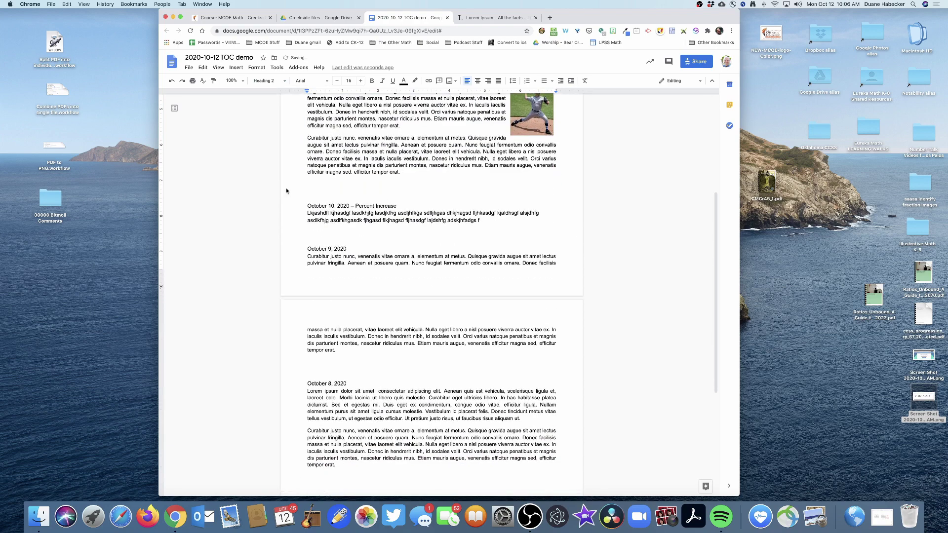
- Make the October 10 – Percent Increase and October 9 lines Heading 2
double_click(327, 209)
triple_click(326, 209)
click(269, 80)
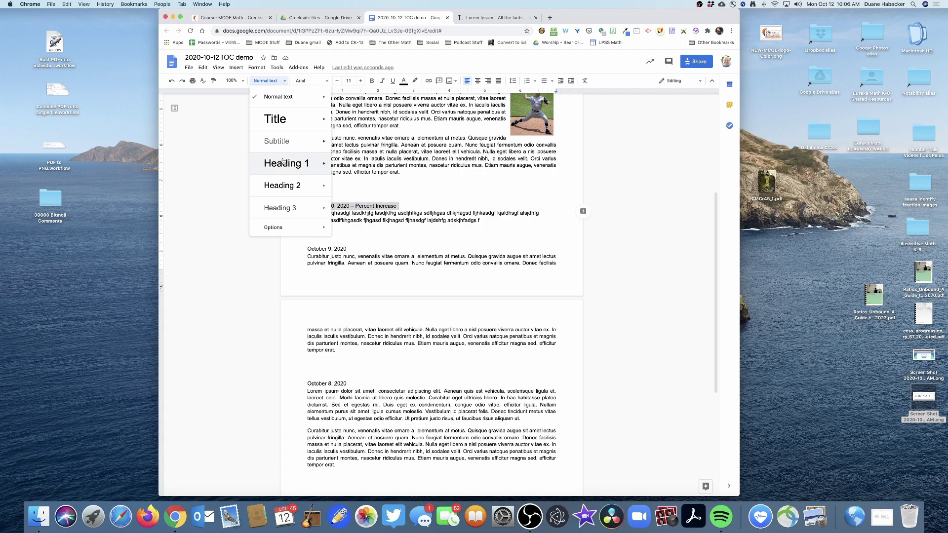
click(269, 186)
double_click(320, 263)
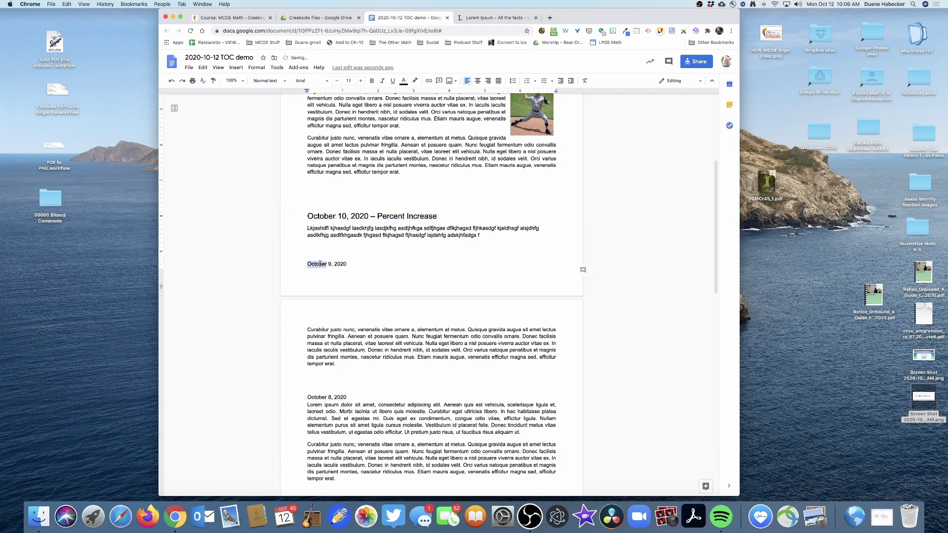
triple_click(319, 263)
key(super+alt+2)
- Apply Heading 2 to the October 8 and October 5 – Unit Ratios lines
scroll(315, 284, down, 3)
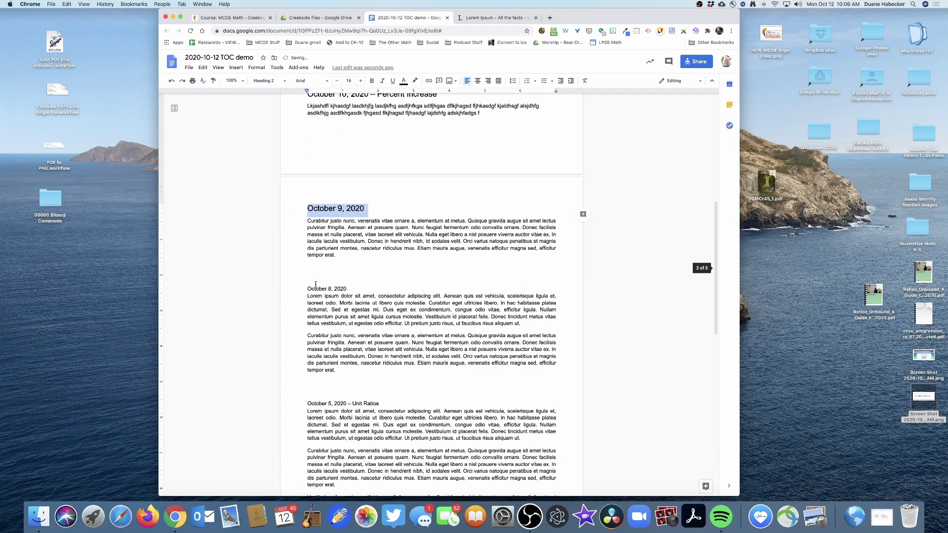
click(321, 290)
triple_click(321, 291)
key(super+alt+2)
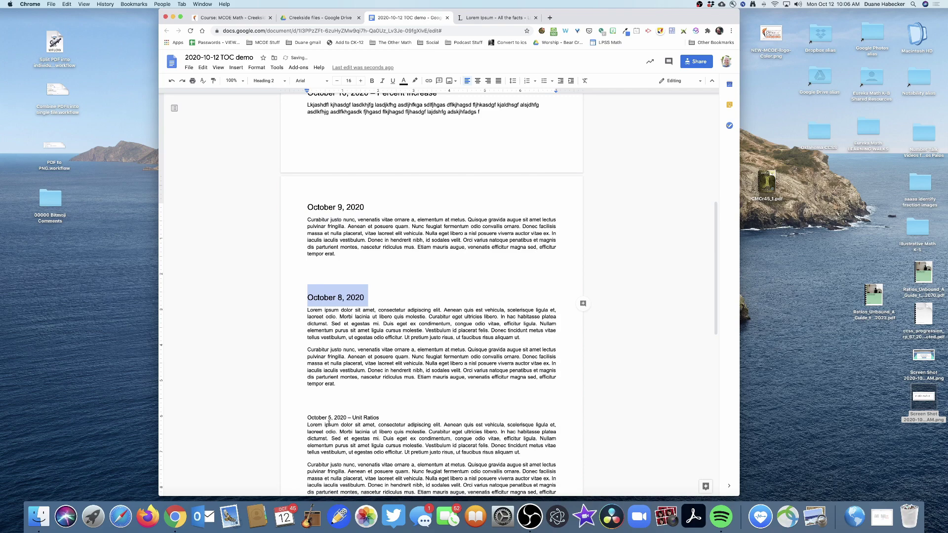
click(328, 418)
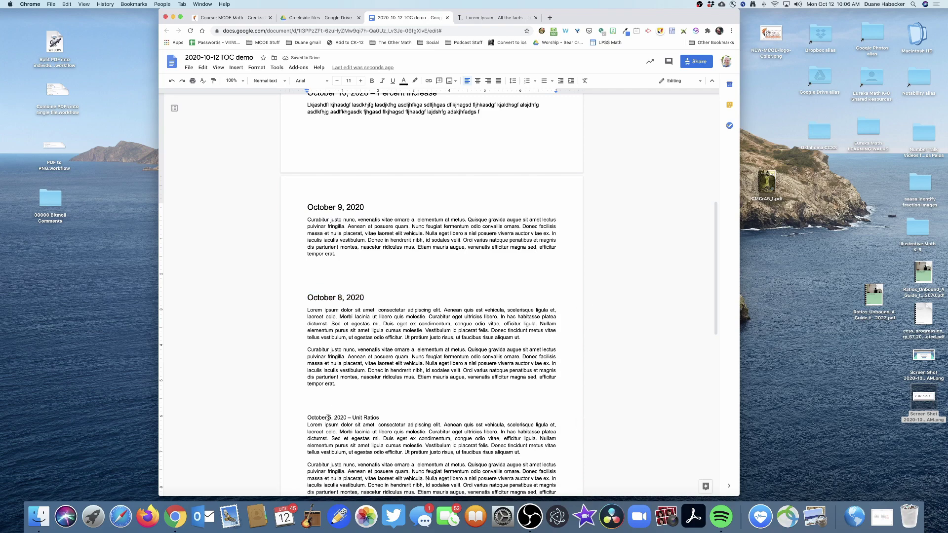
triple_click(328, 417)
key(super+alt+2)
scroll(328, 417, down, 8)
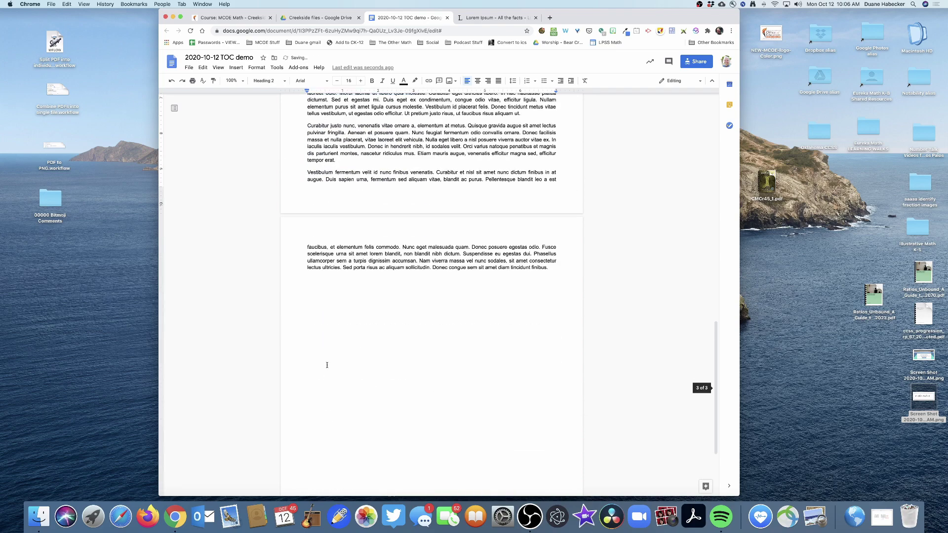
scroll(327, 365, up, 20)
- Insert a blue-link table of contents below the NOTES title
click(302, 153)
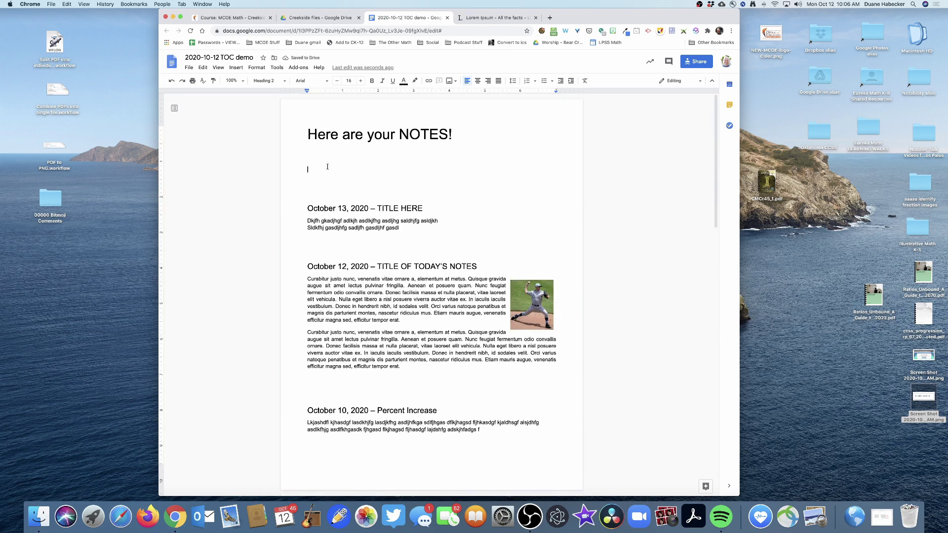
key(Down)
click(236, 67)
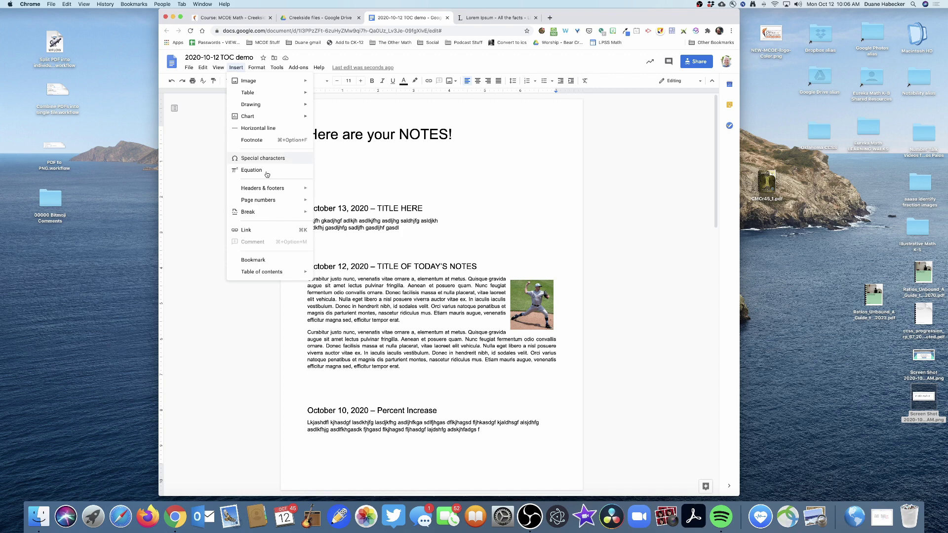
mouse_move(277, 272)
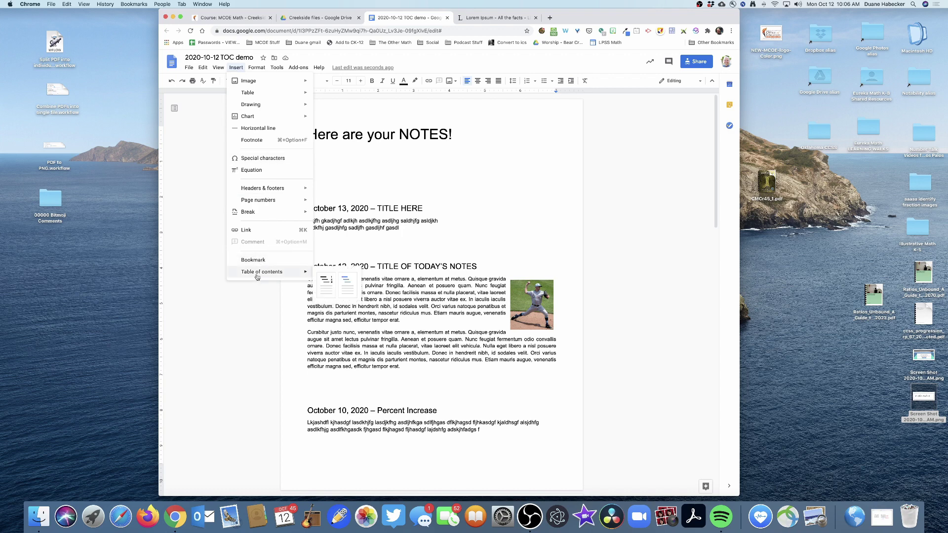
click(347, 282)
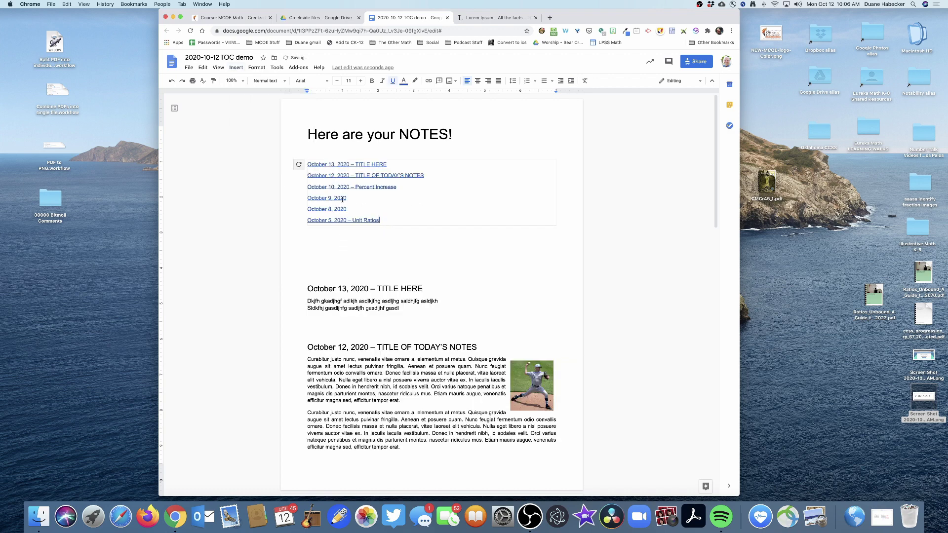
click(319, 256)
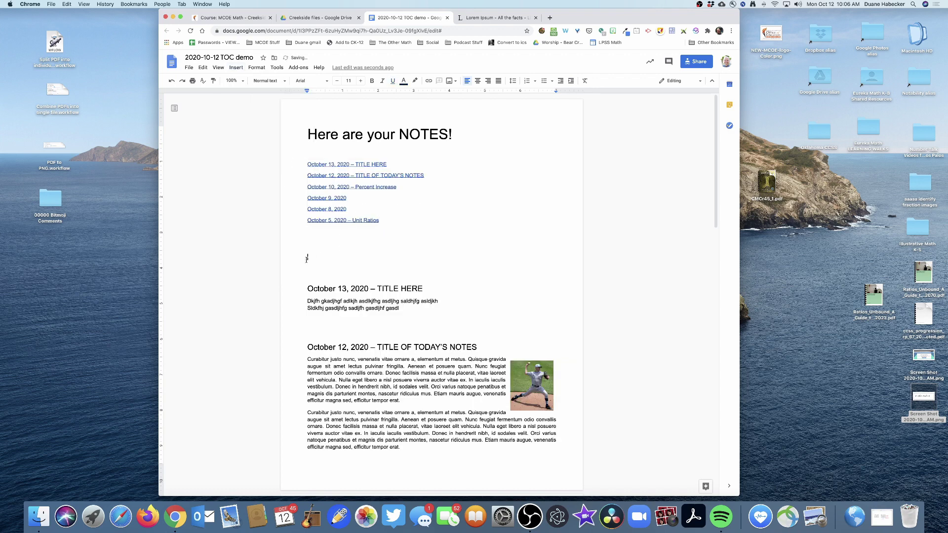
- Add a page break before the October 13 heading so the notes start on page 2
click(309, 288)
key(super+Return)
scroll(308, 288, up, 3)
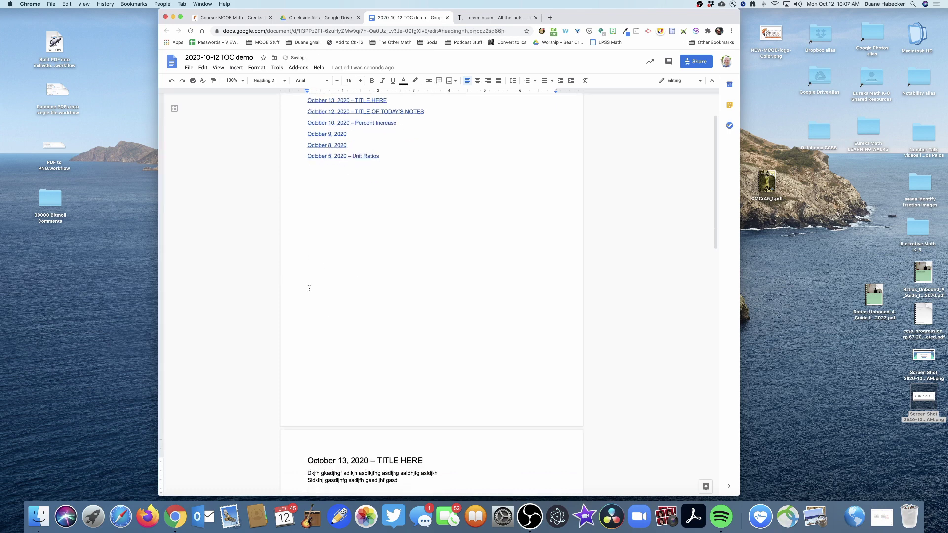
- Add the heading 'October 14, 2020 – Baseball' above the October 13 heading
click(374, 201)
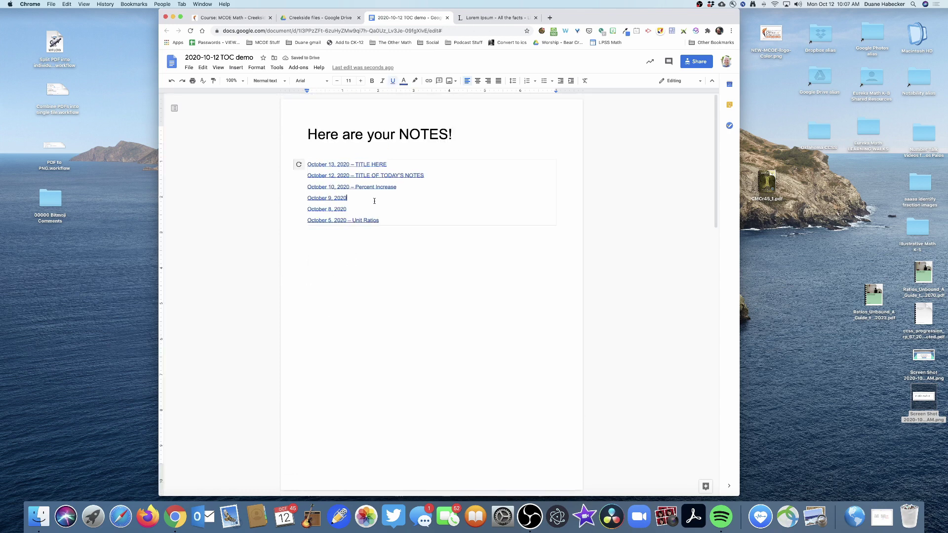
scroll(341, 219, down, 5)
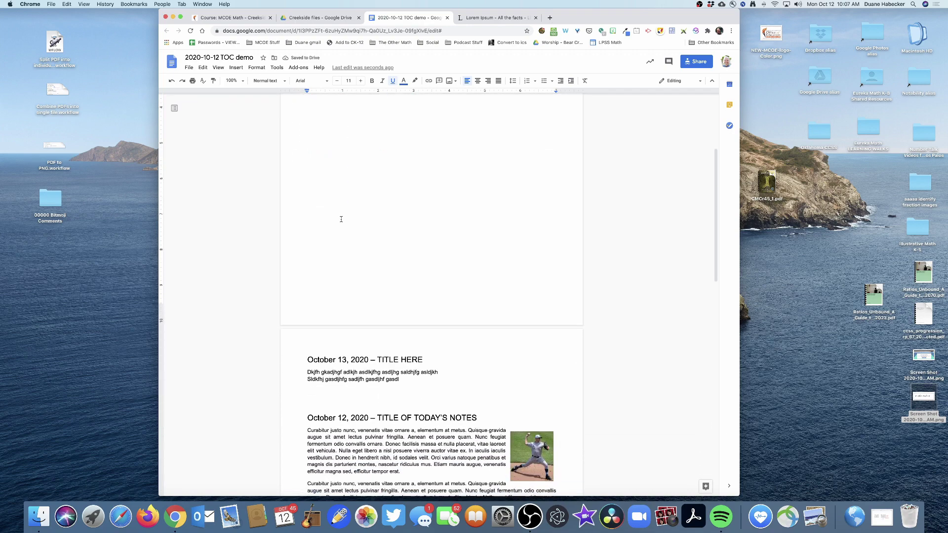
click(307, 289)
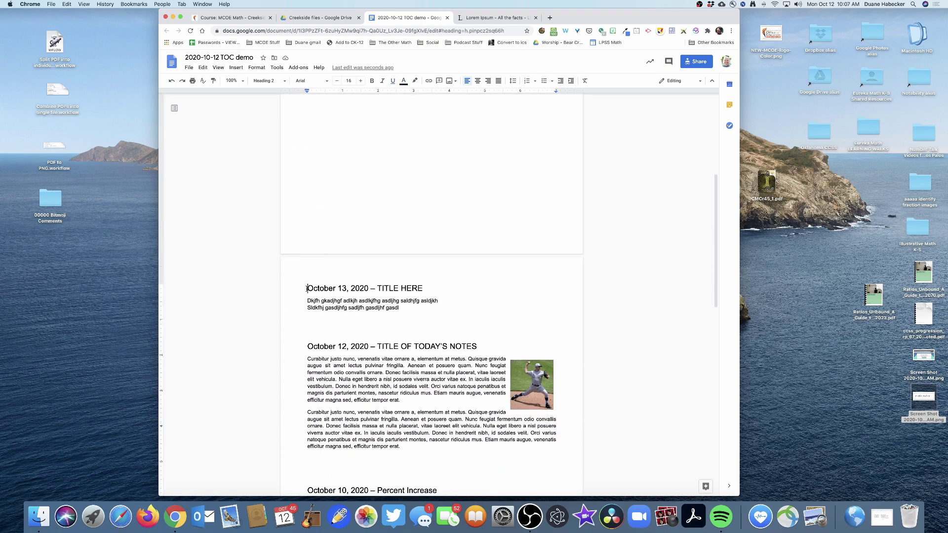
key(Return)
key(Return)
key(Up)
key(Up)
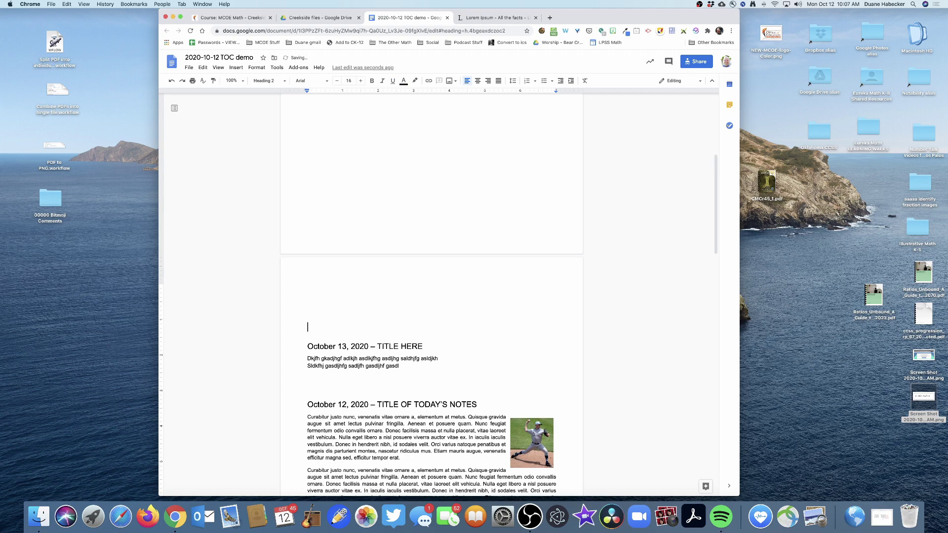
text(October 14, 2020 – Baseball)
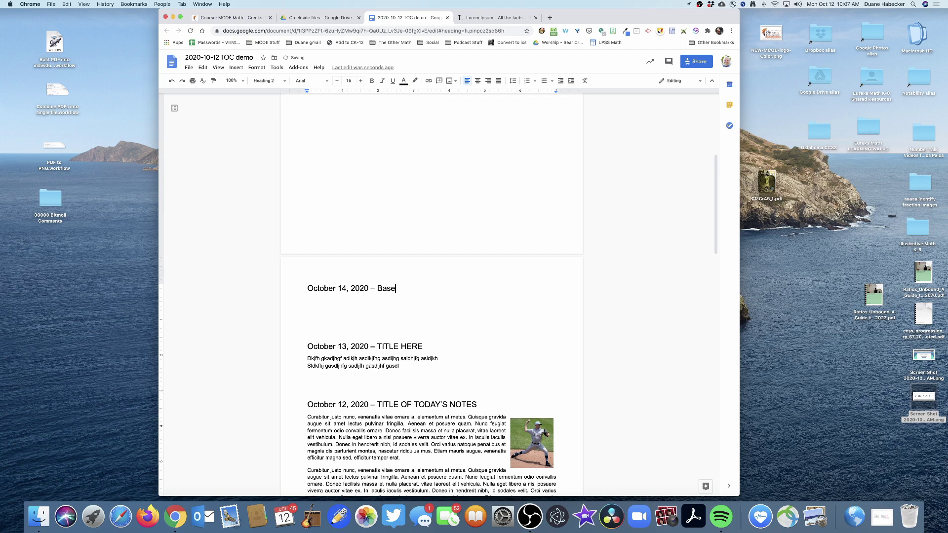
- Set the lines under the Baseball heading to Normal text and type a line of notes
click(322, 303)
drag(317, 300, 334, 323)
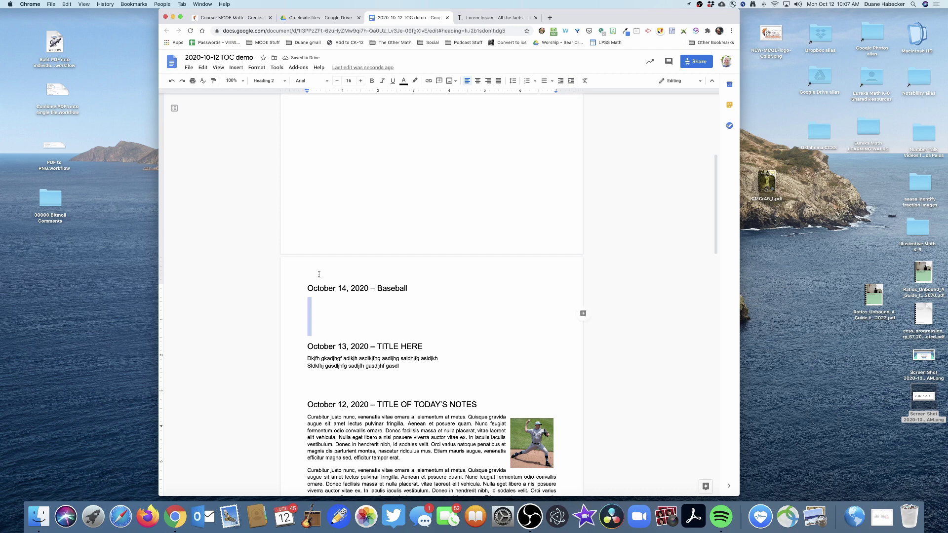
click(267, 81)
click(269, 96)
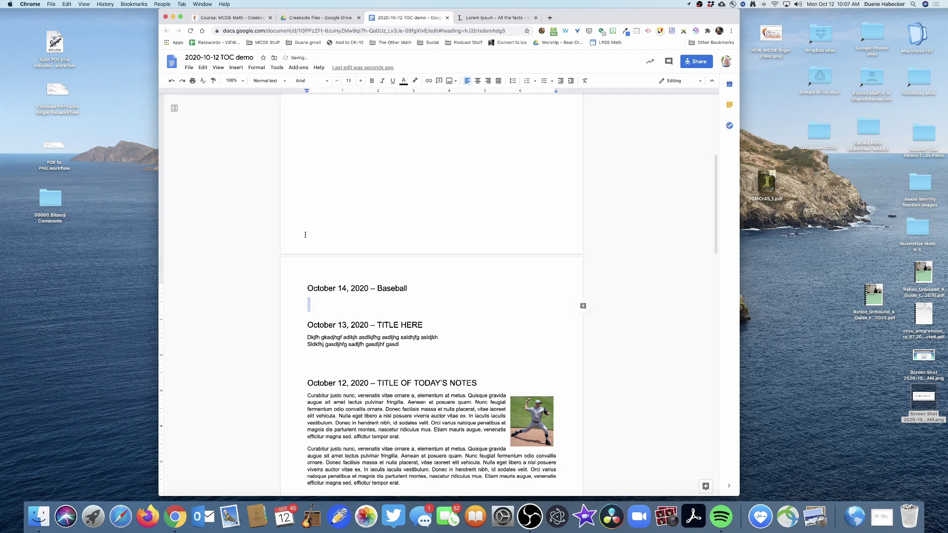
click(314, 305)
text(Slkjdhf ladkjhf dalkjfh asdljkfhasdl ufh adljk)
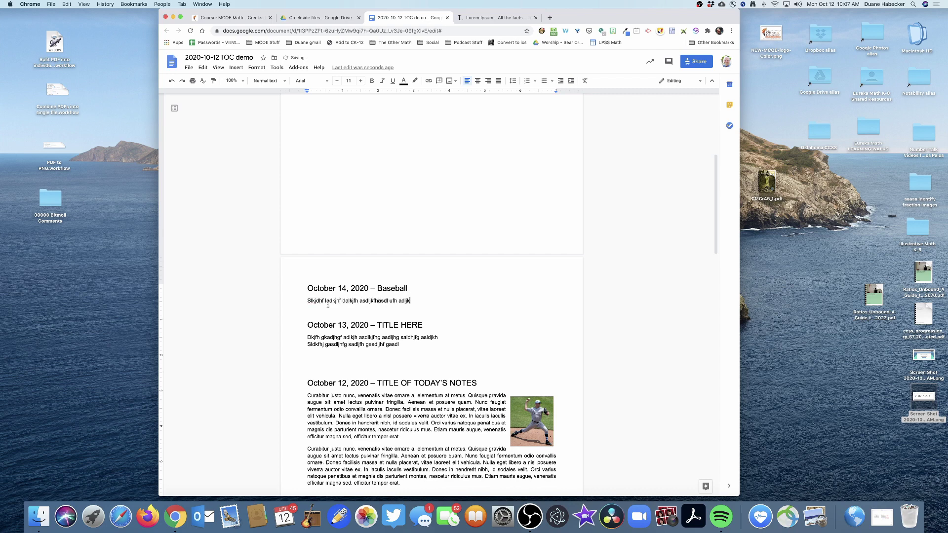
scroll(336, 293, up, 5)
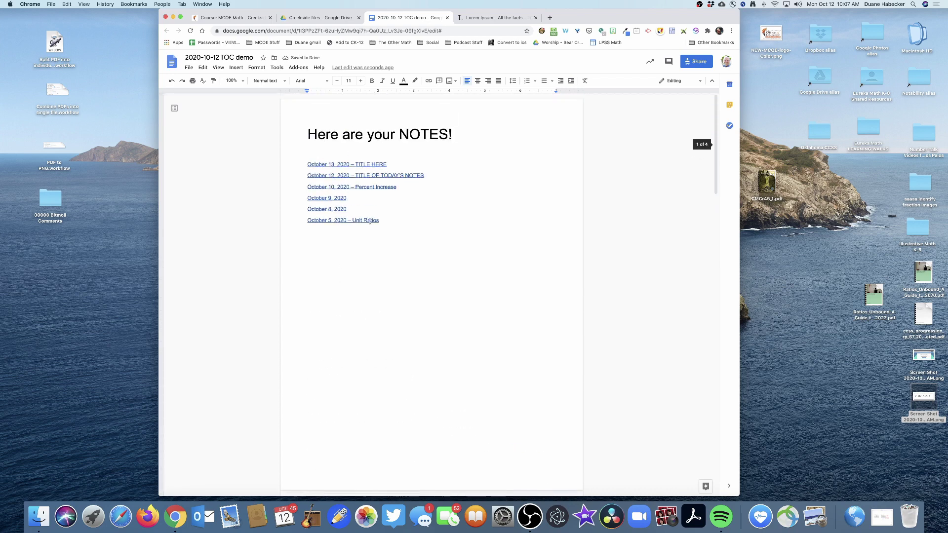
click(410, 197)
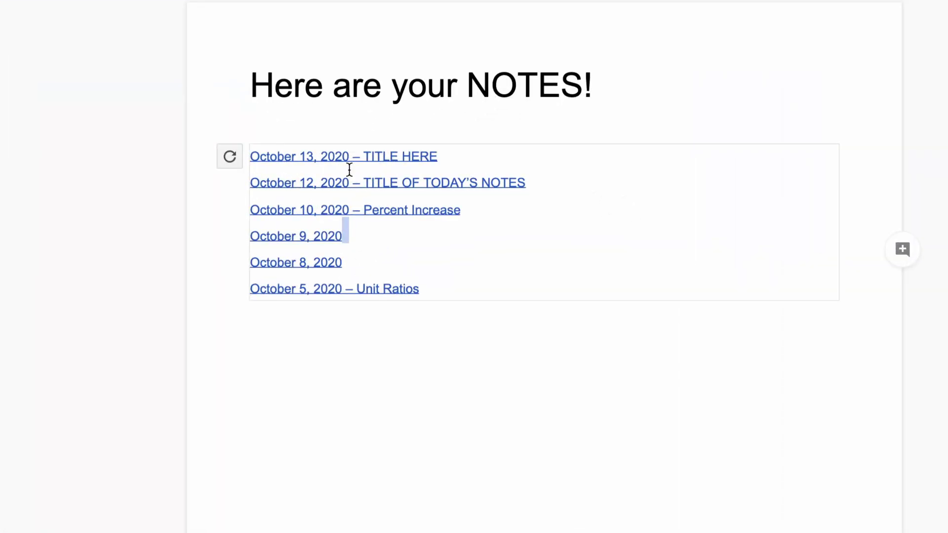
click(451, 243)
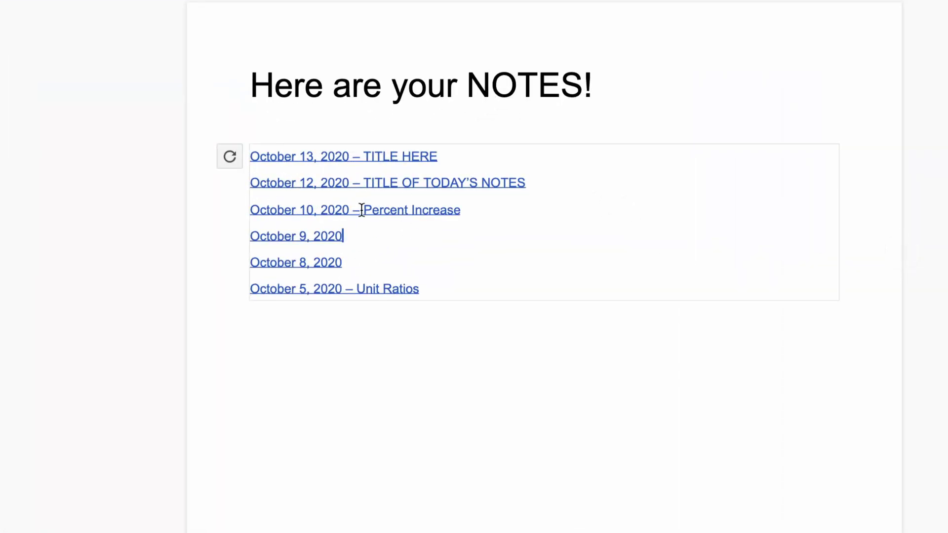
click(320, 332)
click(429, 250)
click(228, 157)
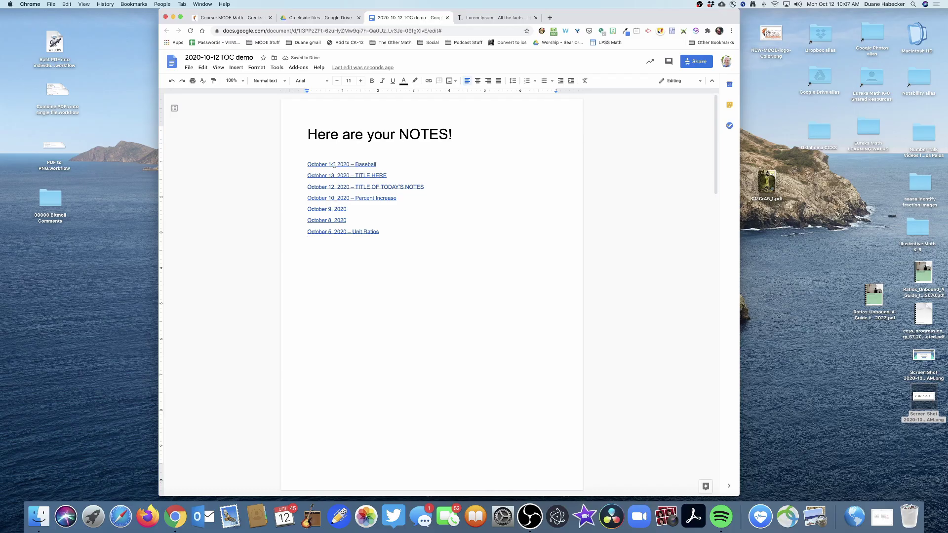
click(331, 200)
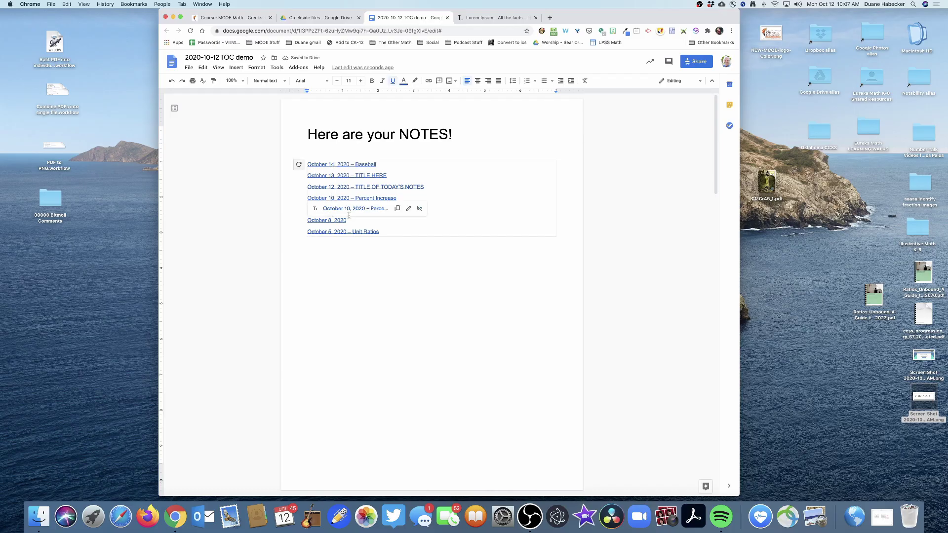
click(352, 208)
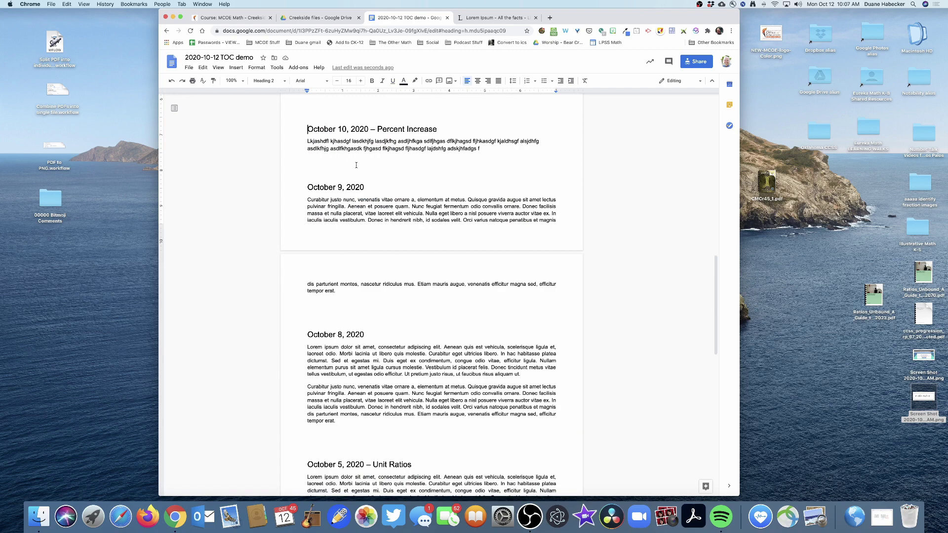
scroll(356, 165, up, 20)
click(335, 165)
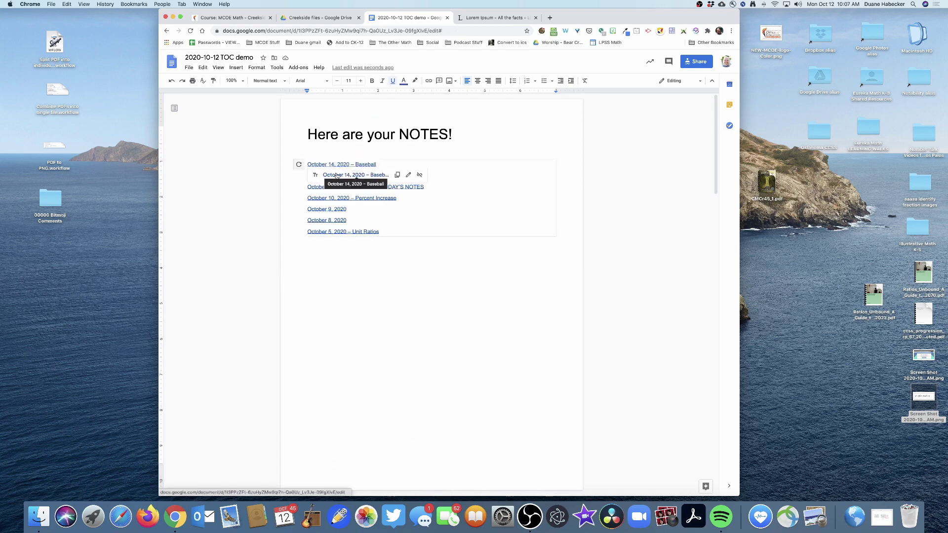
click(338, 176)
scroll(339, 131, up, 10)
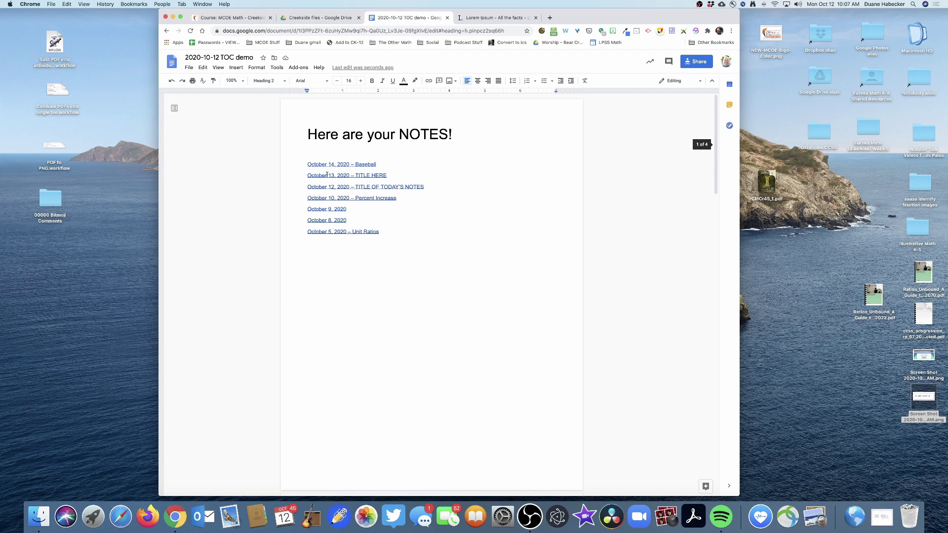
click(324, 232)
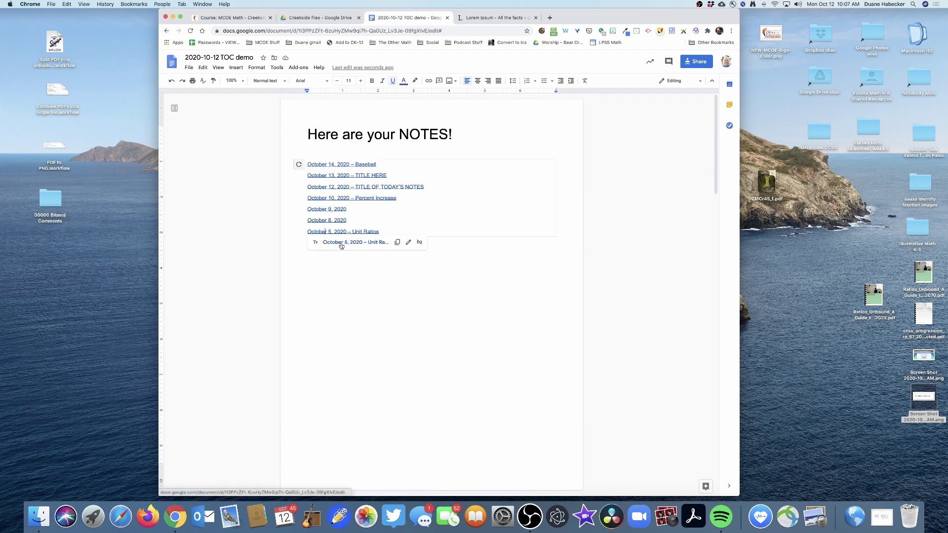
click(327, 243)
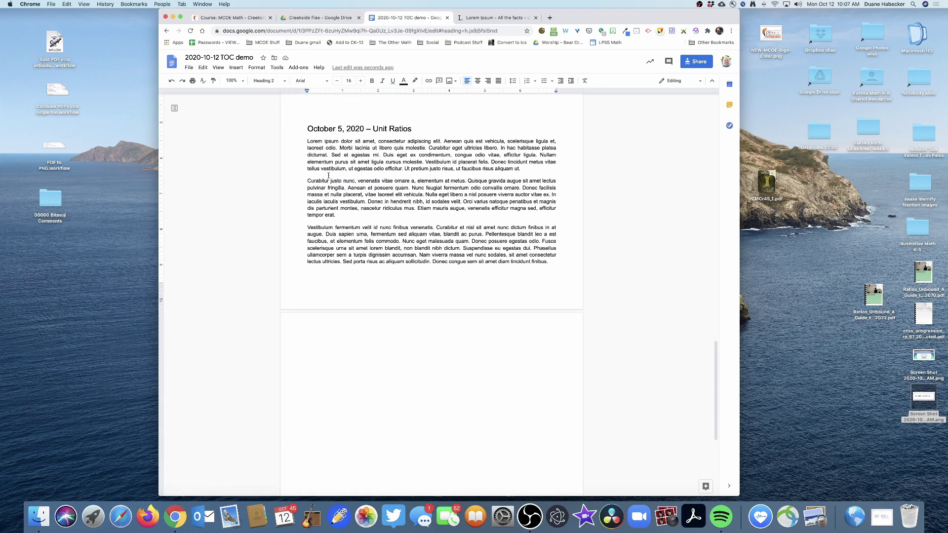
scroll(328, 175, up, 15)
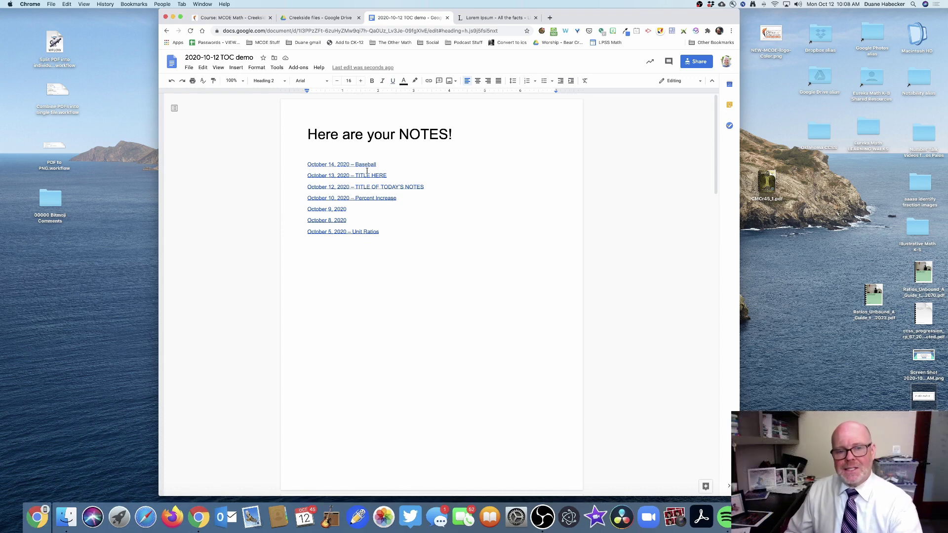
- Type 'Trimester 1' on the empty line above October 9, 2020
click(268, 80)
click(268, 81)
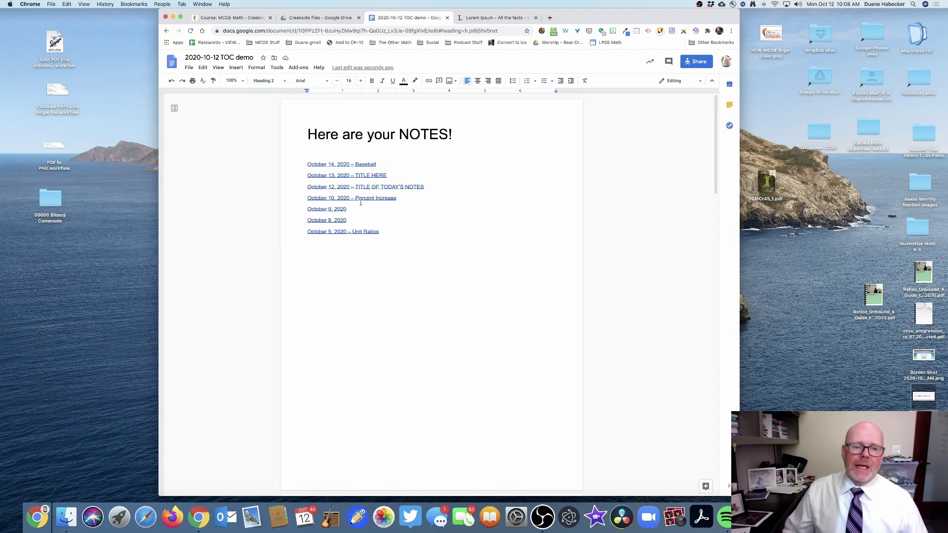
scroll(361, 203, down, 20)
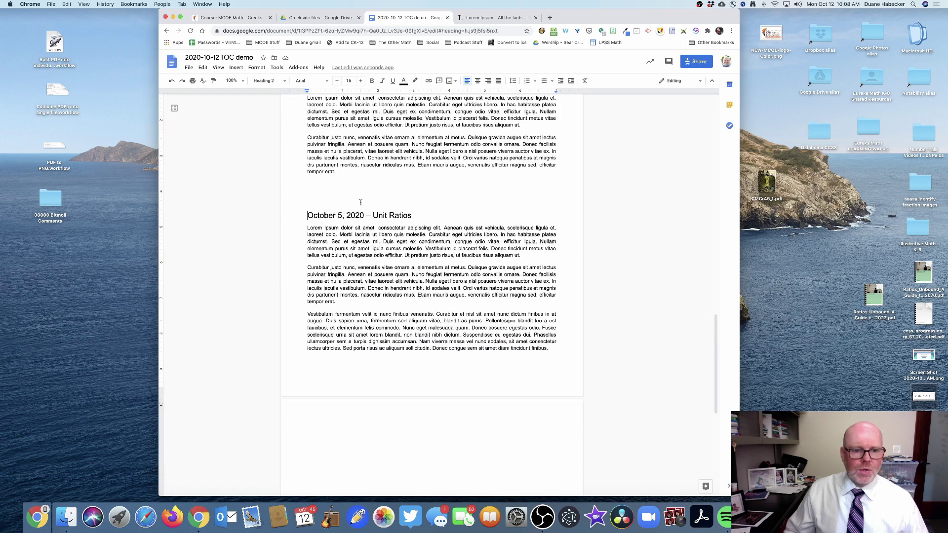
scroll(312, 232, up, 10)
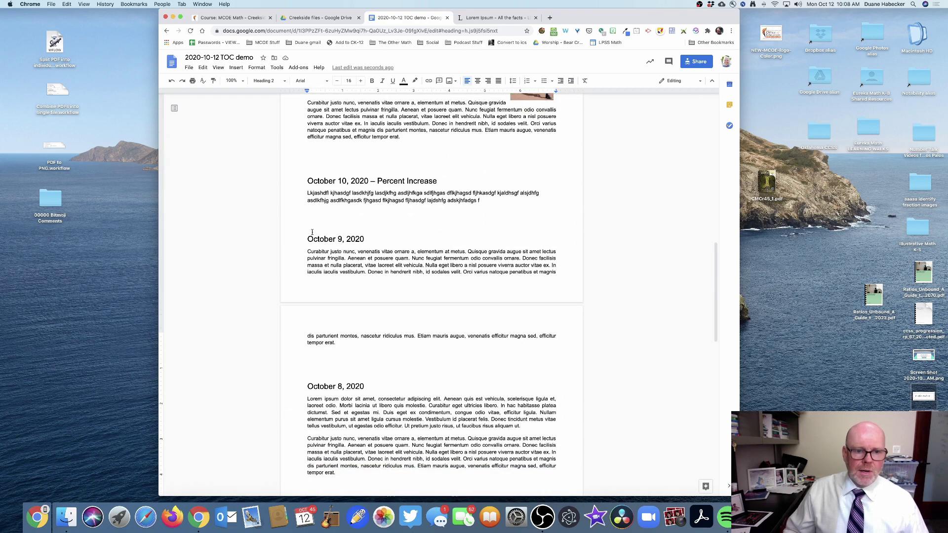
click(314, 229)
click(313, 222)
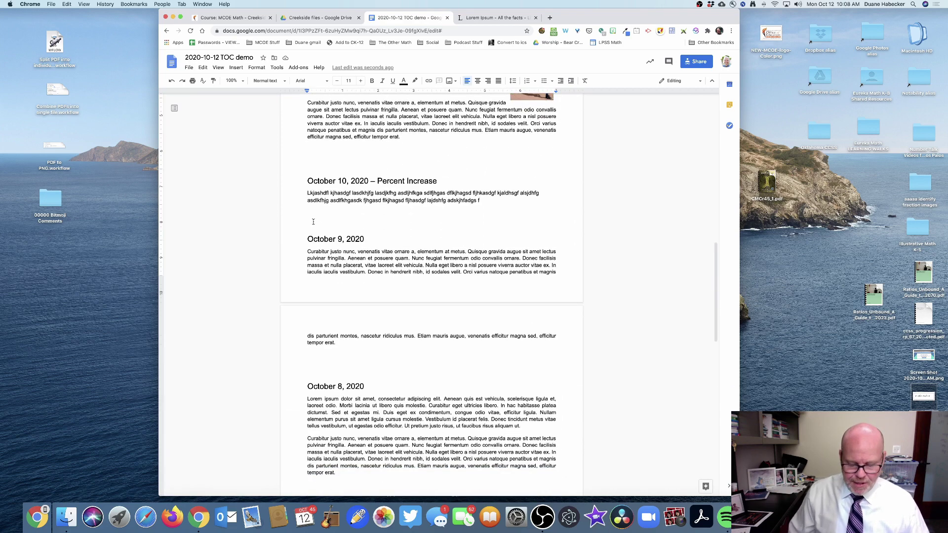
text(T)
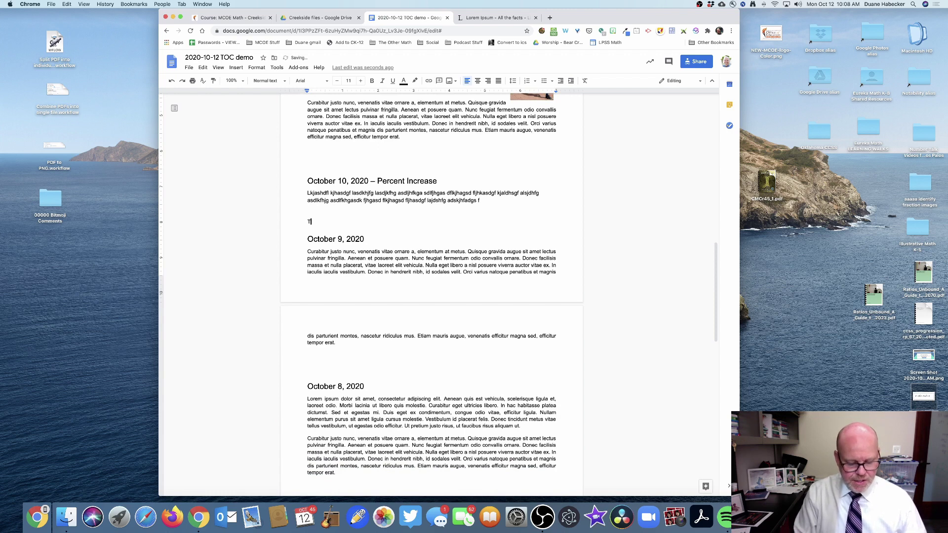
text(rimester 1)
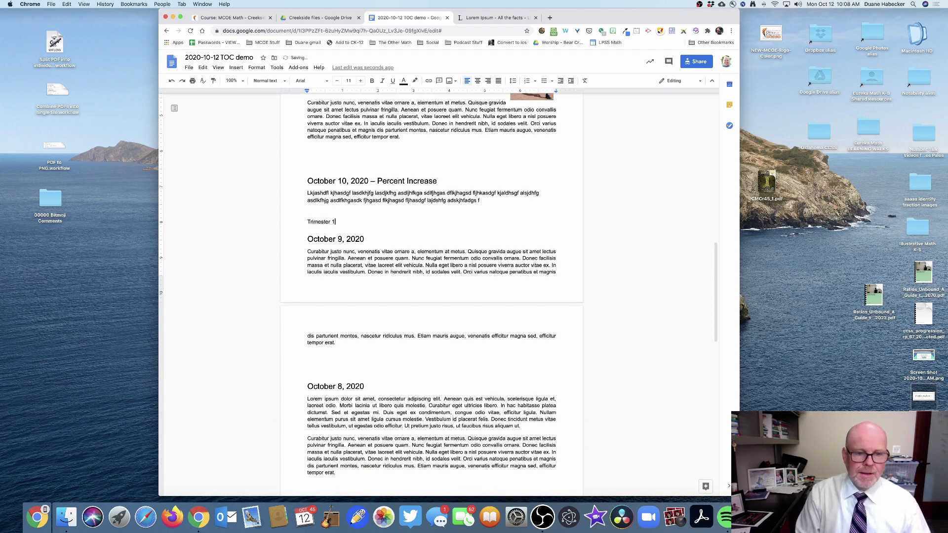
- Style the Trimester 1 line as Heading 1
scroll(320, 296, up, 5)
double_click(320, 371)
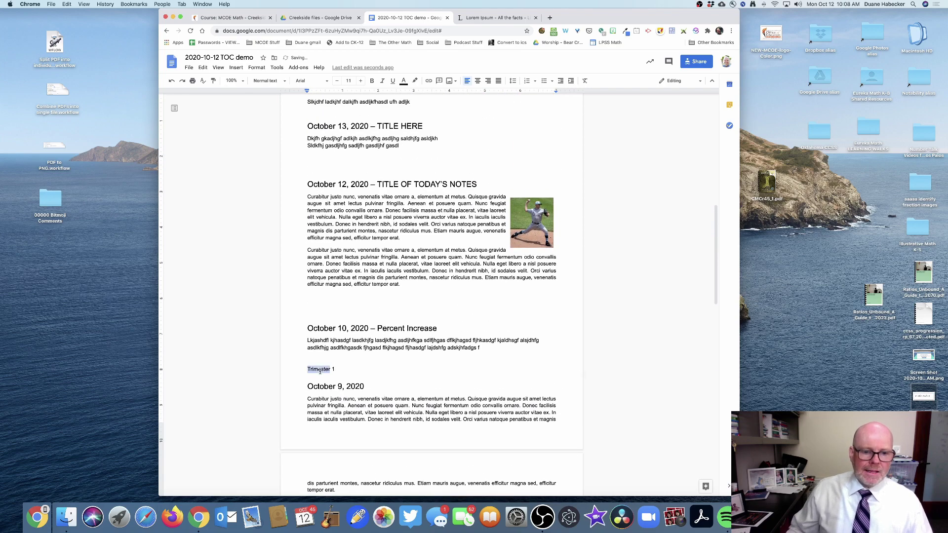
triple_click(320, 370)
scroll(286, 108, down, 3)
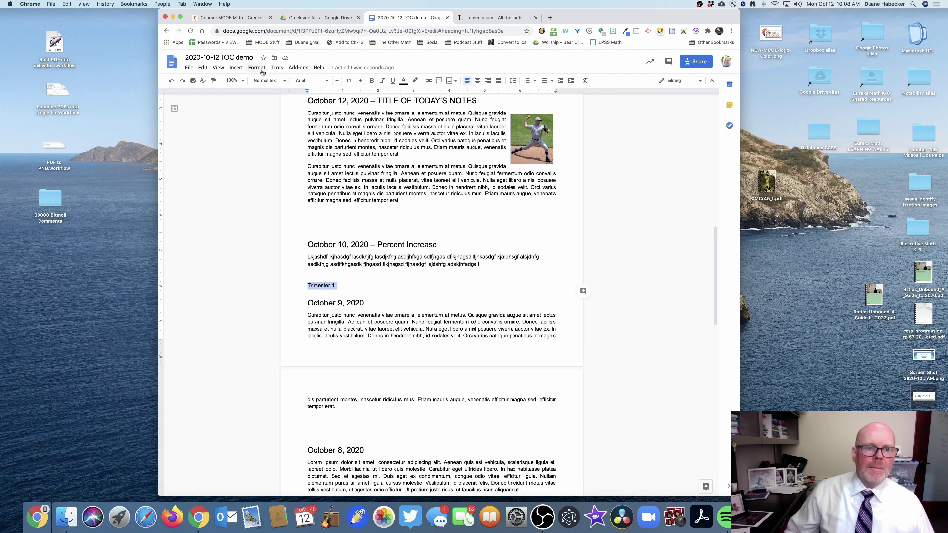
click(263, 81)
click(284, 163)
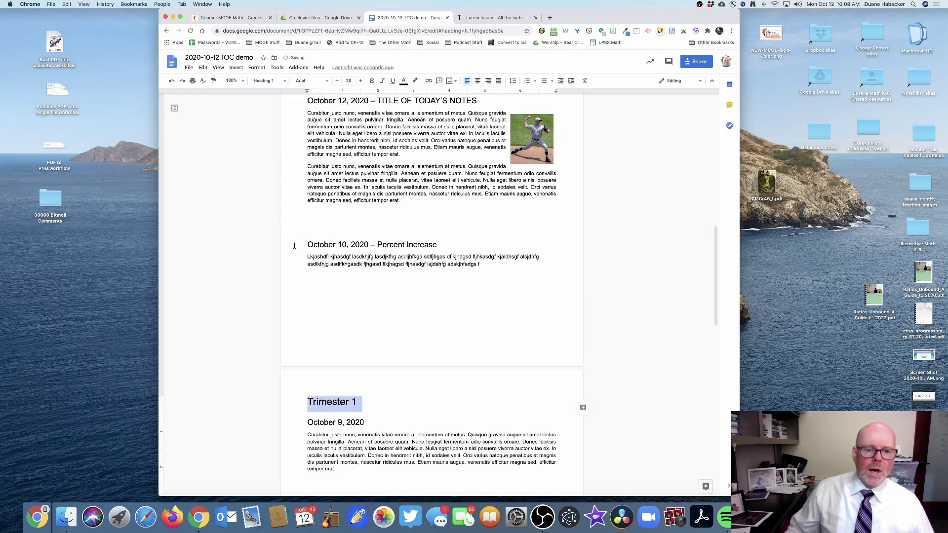
scroll(295, 247, down, 3)
click(330, 307)
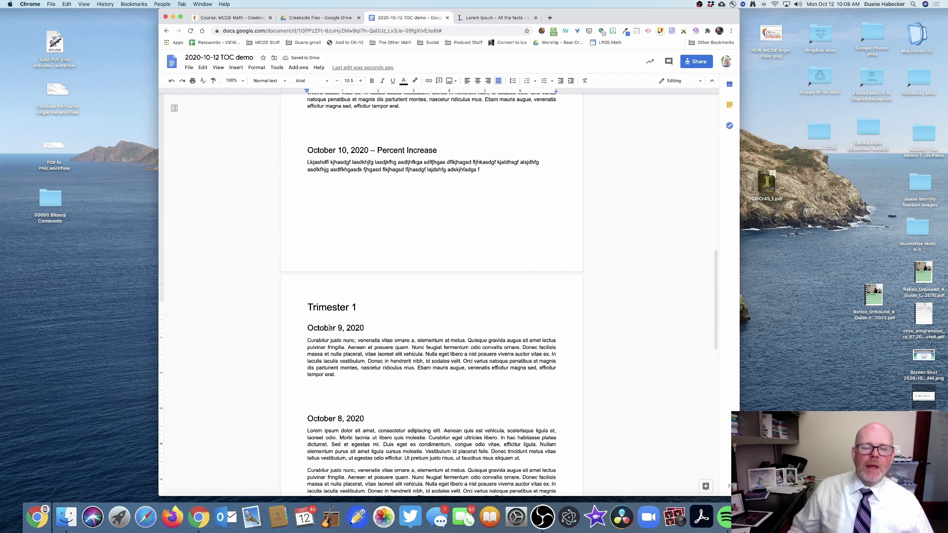
- Refresh the table of contents so October 9, 8 and 5 nest under a Trimester 1 entry
scroll(331, 319, up, 15)
click(404, 219)
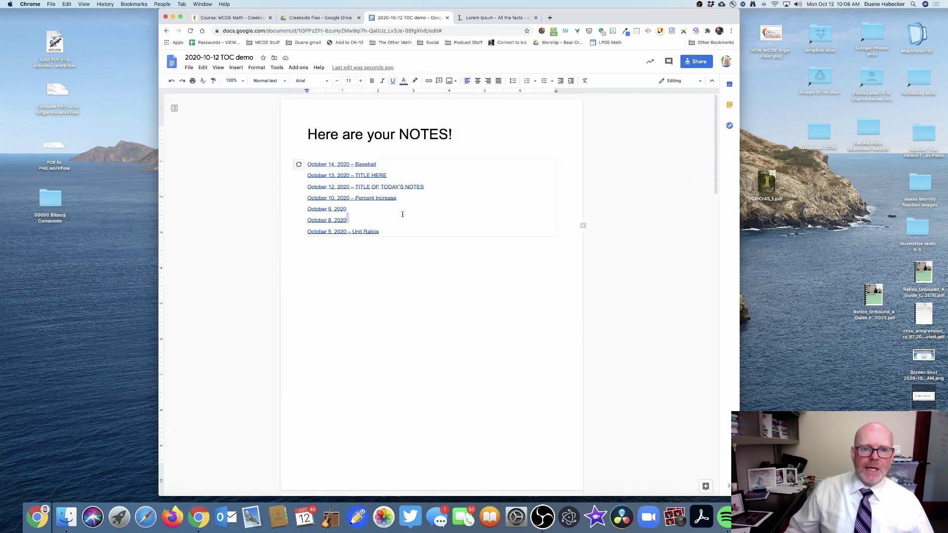
click(387, 211)
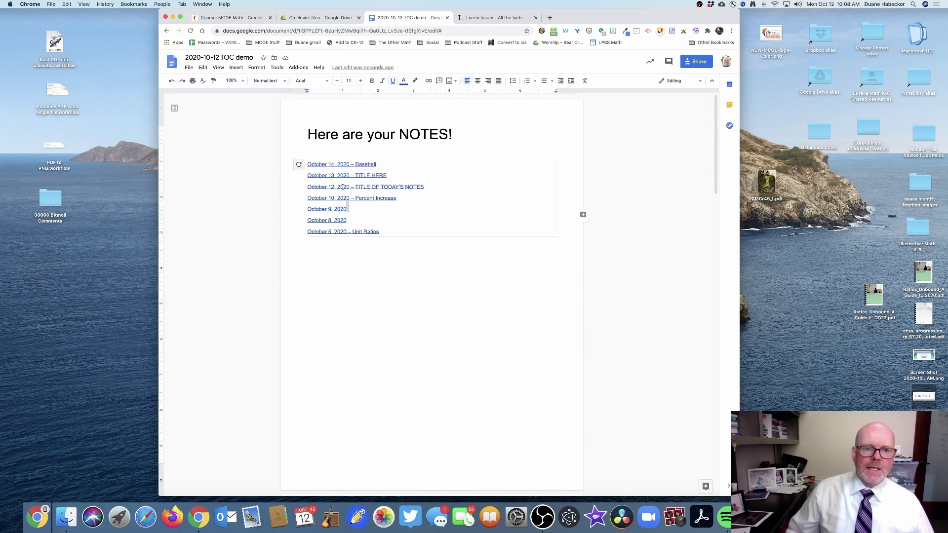
click(299, 166)
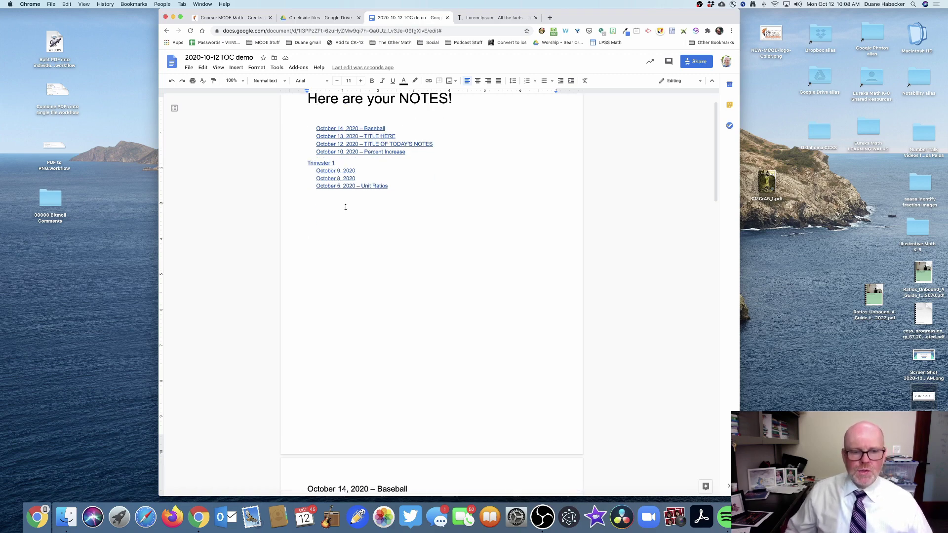
- Insert a new line reading 'Trimester 2' above the October 14, 2020 – Baseball entry
scroll(346, 206, down, 7)
scroll(316, 211, up, 1)
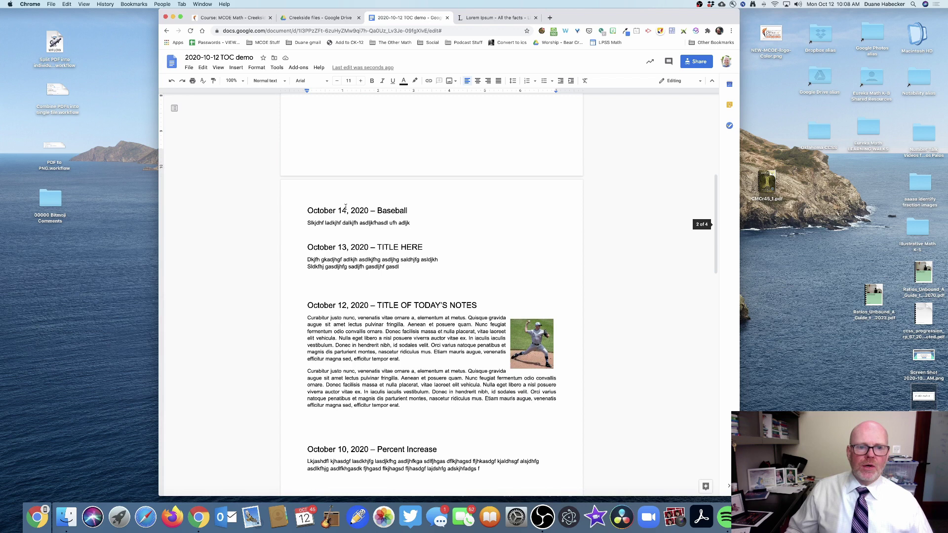
click(307, 212)
key(Return)
key(Up)
text(Tr)
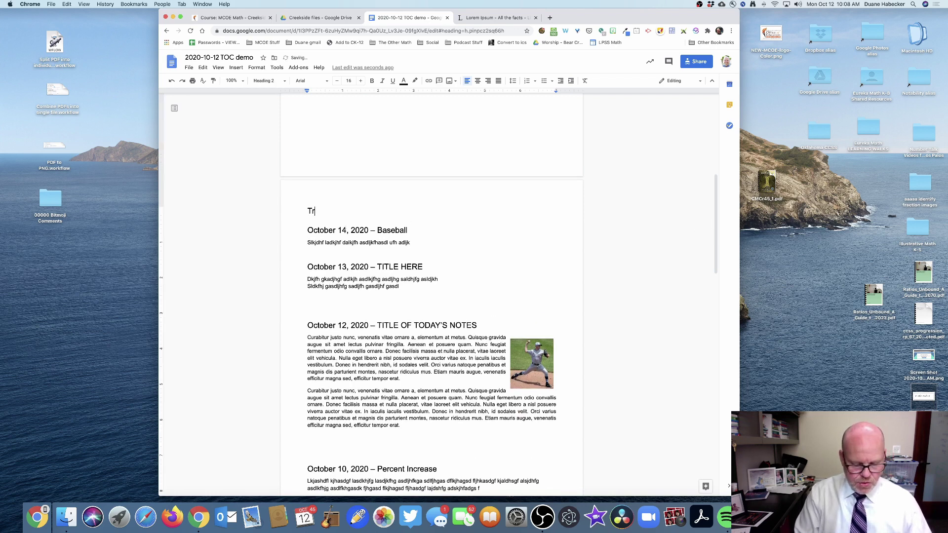
text(imester)
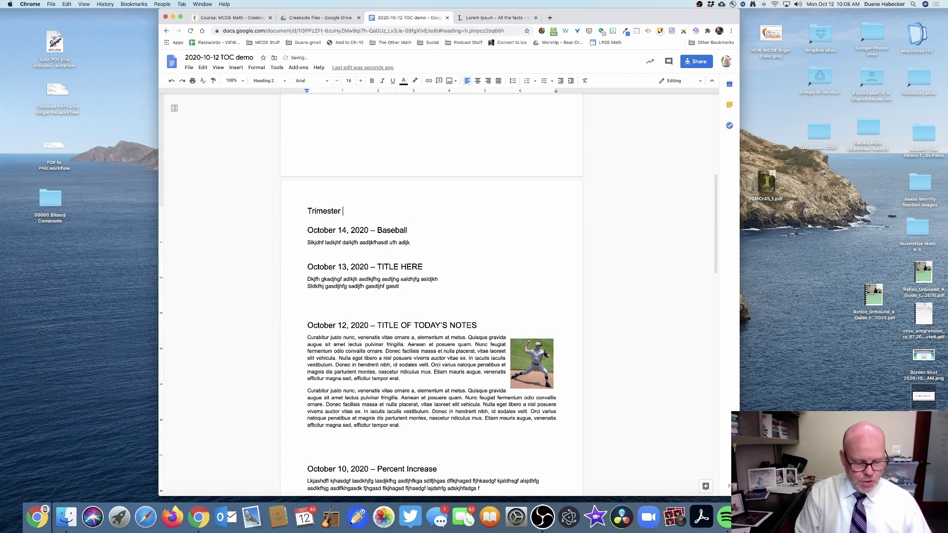
text( 2)
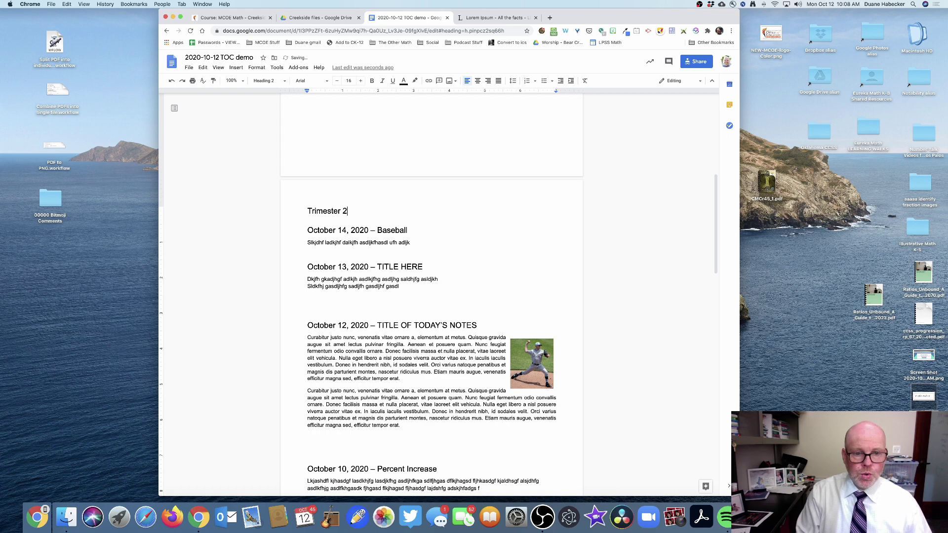
- Format the 'Trimester 2' line as Heading 1
triple_click(334, 211)
click(267, 81)
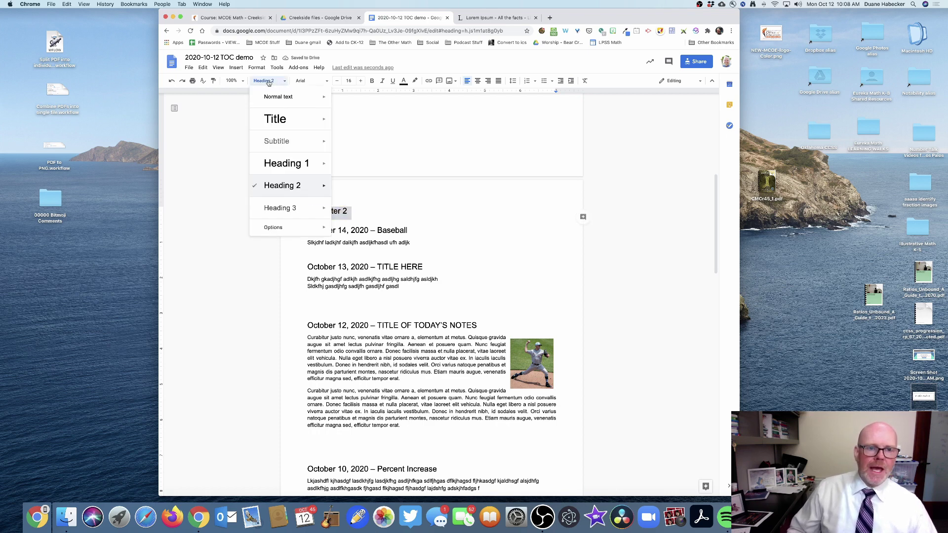
click(274, 169)
click(313, 243)
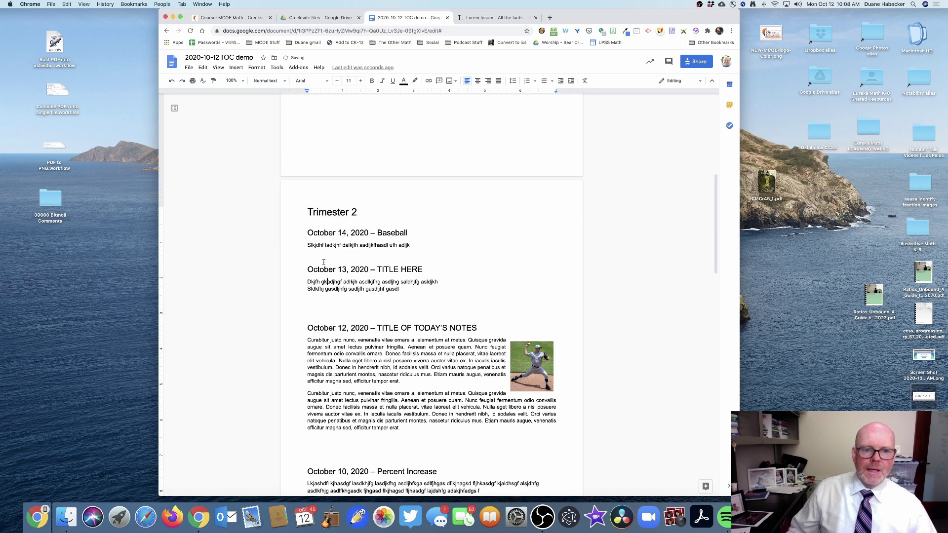
- Refresh the table of contents so October 14 through October 10 nest under Trimester 2
scroll(327, 239, up, 10)
click(399, 206)
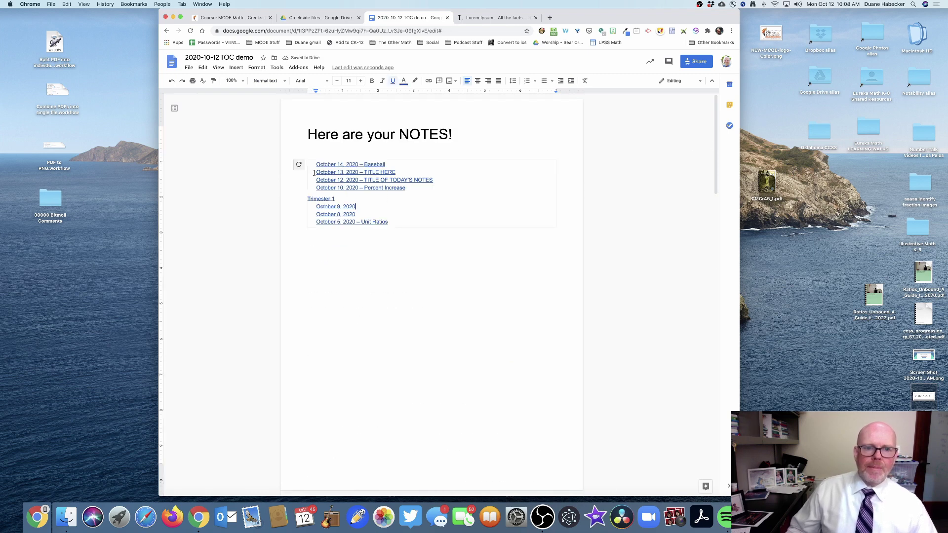
click(299, 165)
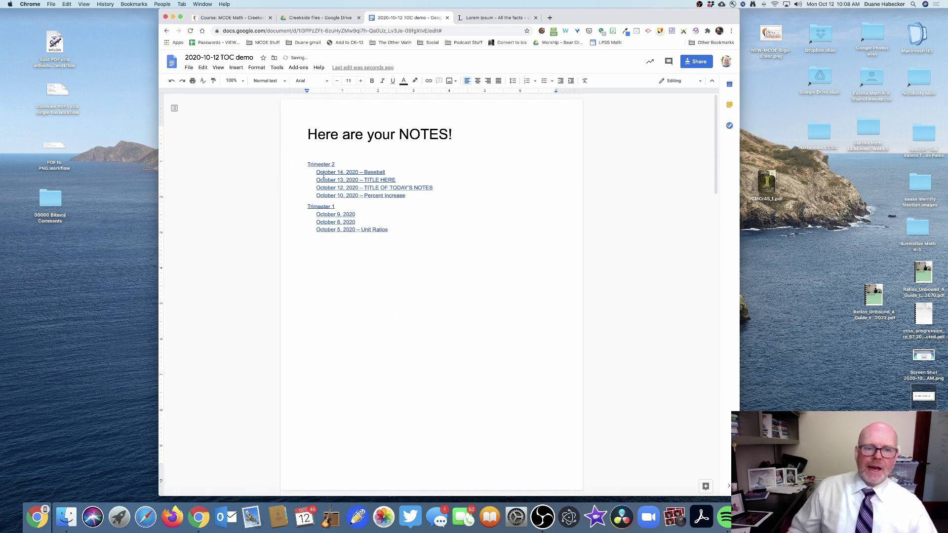